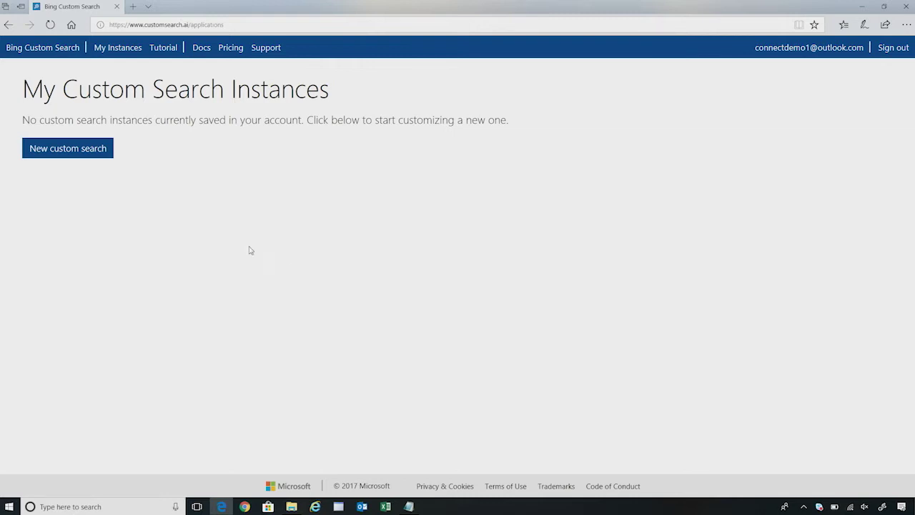
# Create a new custom search instance named "News Search".
pyautogui.click(92, 155)
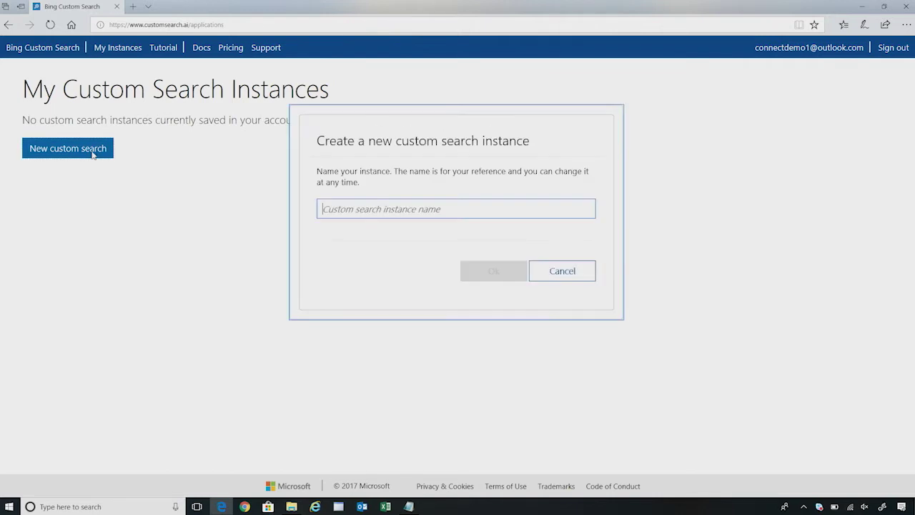
pyautogui.click(377, 210)
pyautogui.write('Ne')
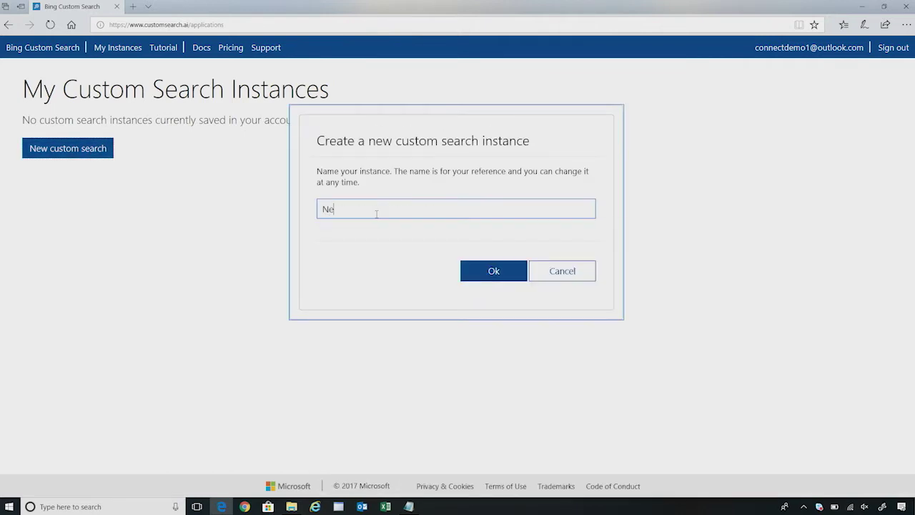
pyautogui.write('ws Search')
pyautogui.click(512, 271)
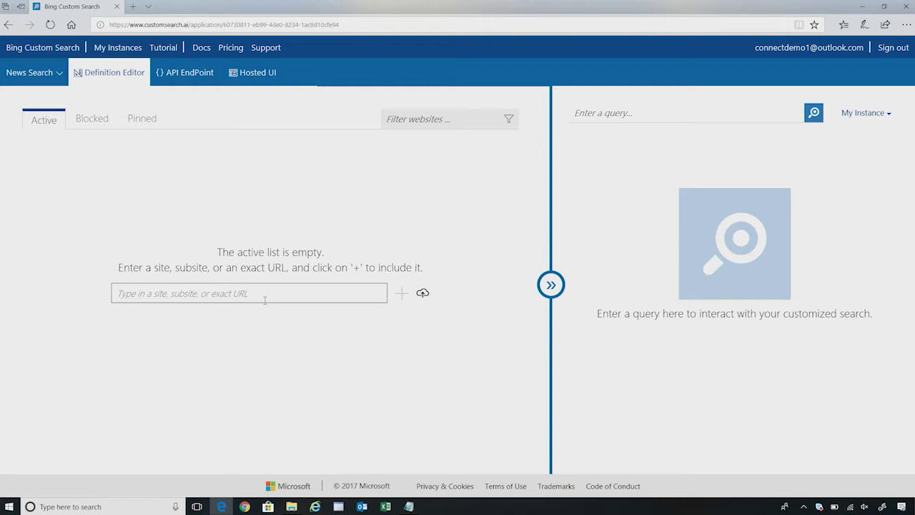
# Add the site msn.com to the instance's active list.
pyautogui.click(265, 300)
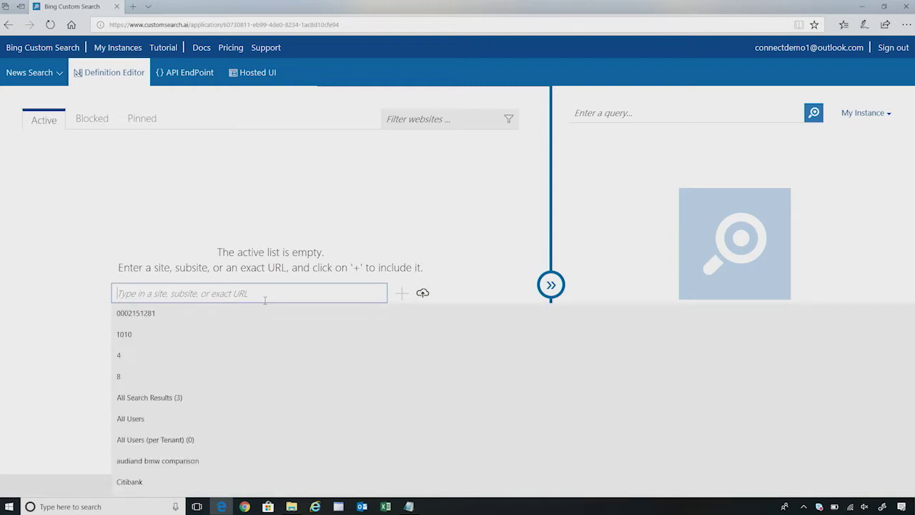
pyautogui.write('msn.com')
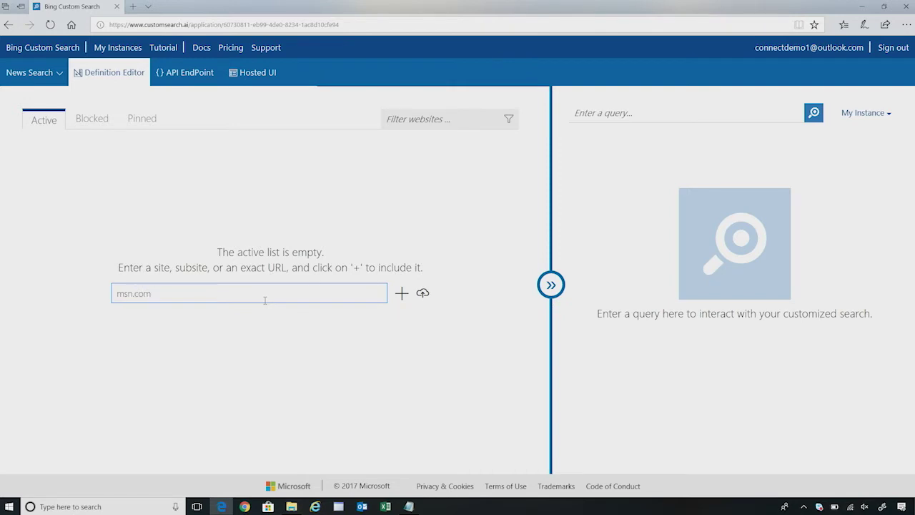
pyautogui.click(401, 299)
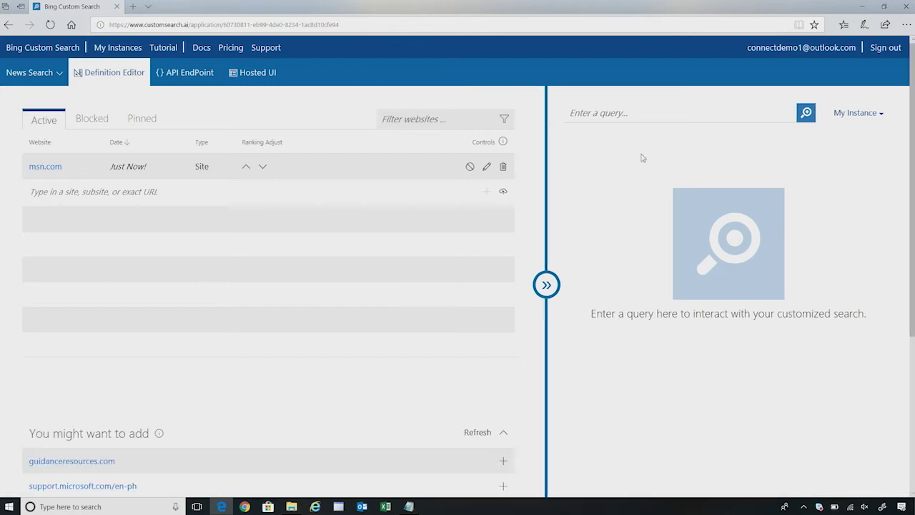
# Test the custom search instance with the query "world news".
pyautogui.click(641, 116)
pyautogui.write('world news')
pyautogui.press('Return')
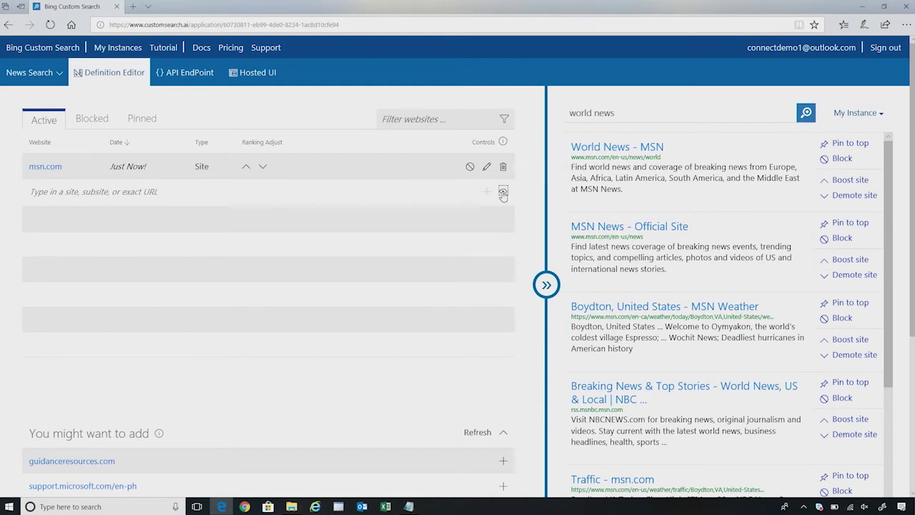
# Upload the News text file of websites from the Custom Search Demo folder to the active list as type Url.
pyautogui.click(504, 194)
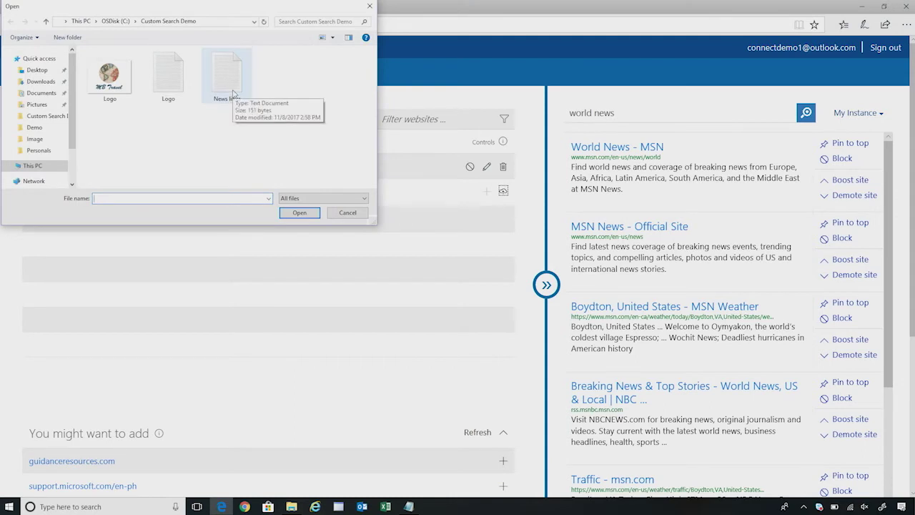
pyautogui.doubleClick(233, 93)
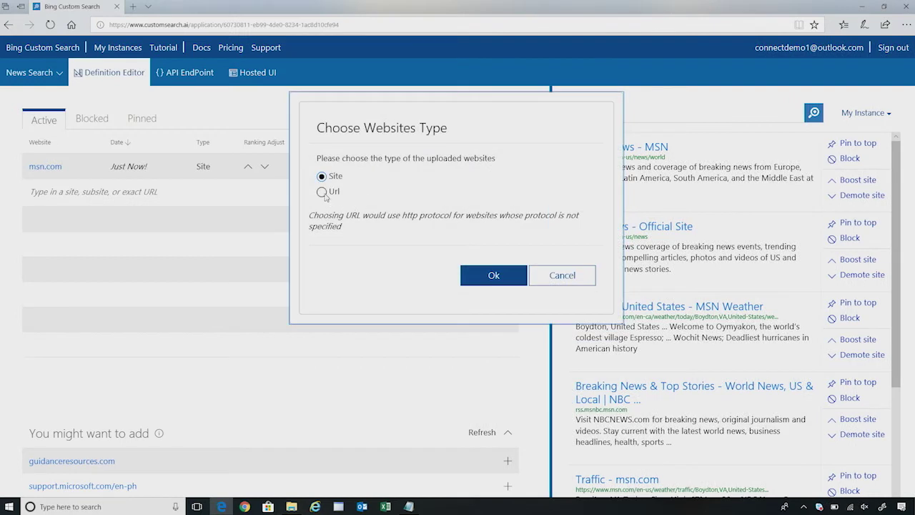
pyautogui.click(323, 193)
pyautogui.click(480, 284)
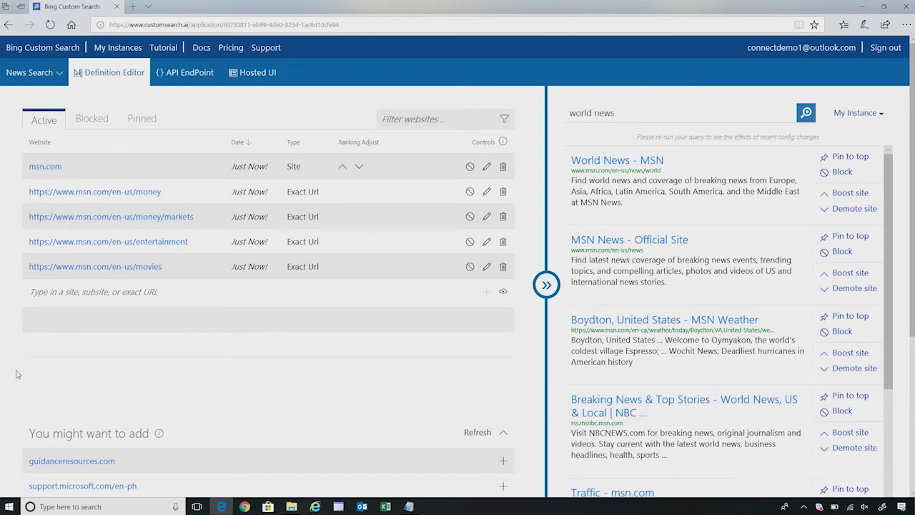
pyautogui.scroll(-1, 17, 373)
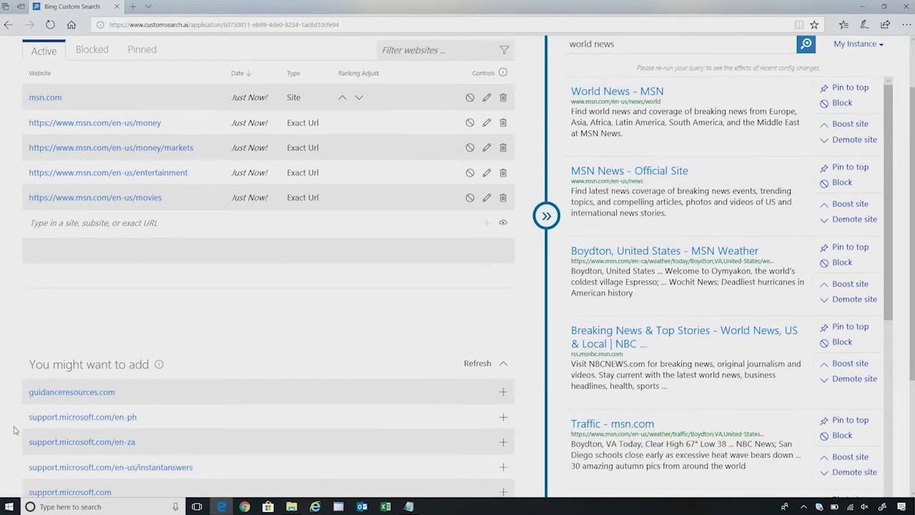
pyautogui.scroll(-1, 14, 430)
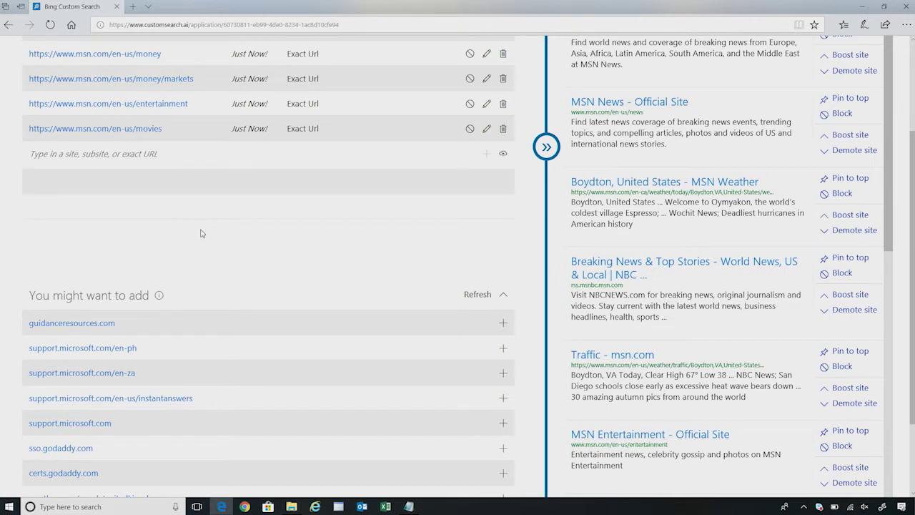
pyautogui.scroll(3, 201, 233)
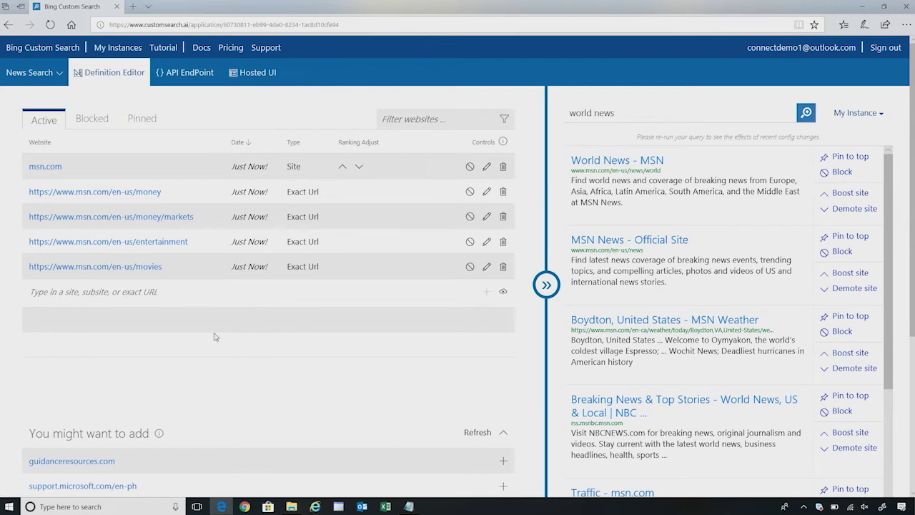
pyautogui.rightClick(159, 244)
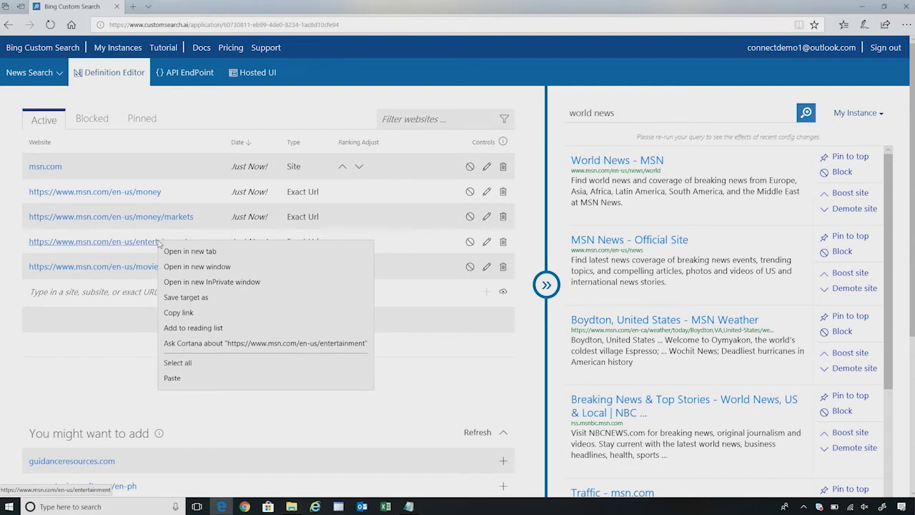
pyautogui.click(187, 314)
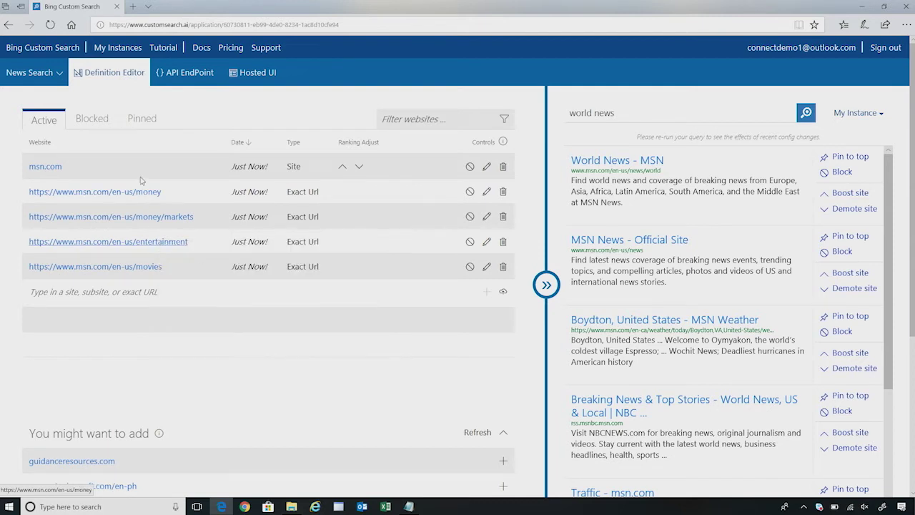
pyautogui.click(147, 124)
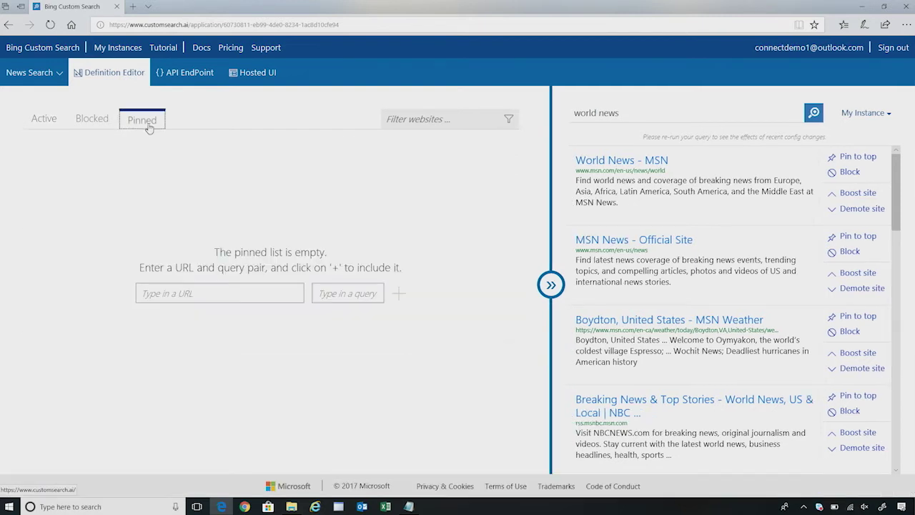
pyautogui.click(157, 292)
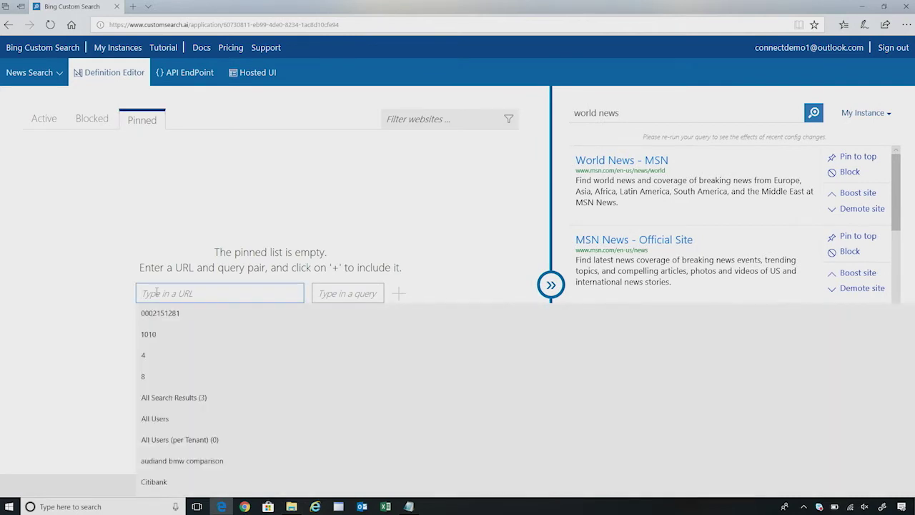
pyautogui.hotkey('ctrl', 'v')
pyautogui.click(341, 294)
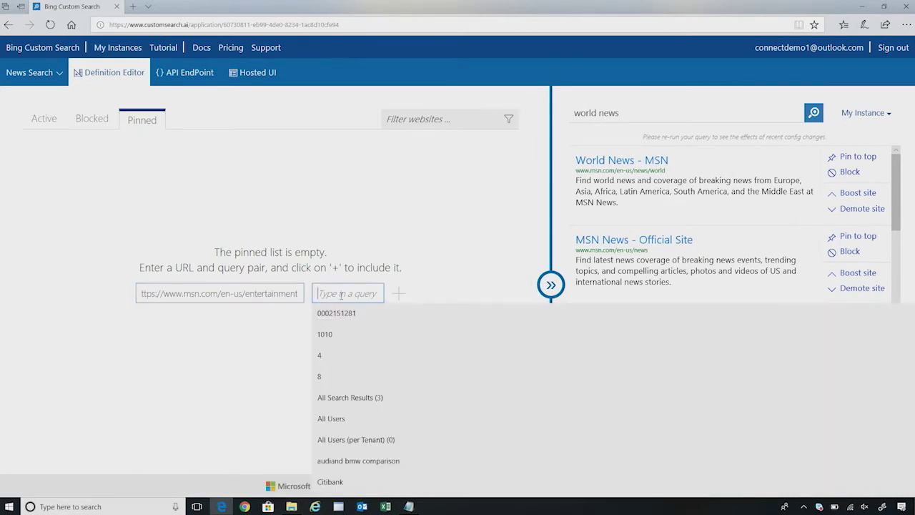
pyautogui.write('En')
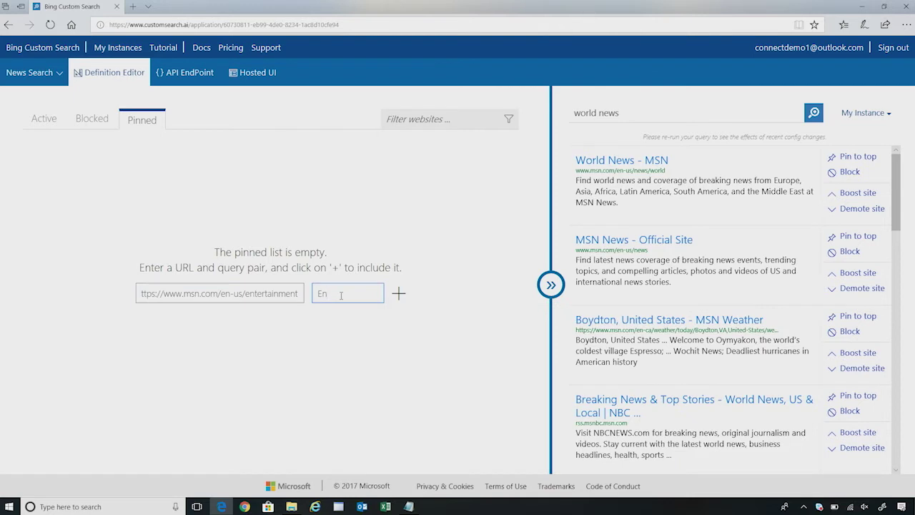
pyautogui.write('tertainment')
pyautogui.click(401, 295)
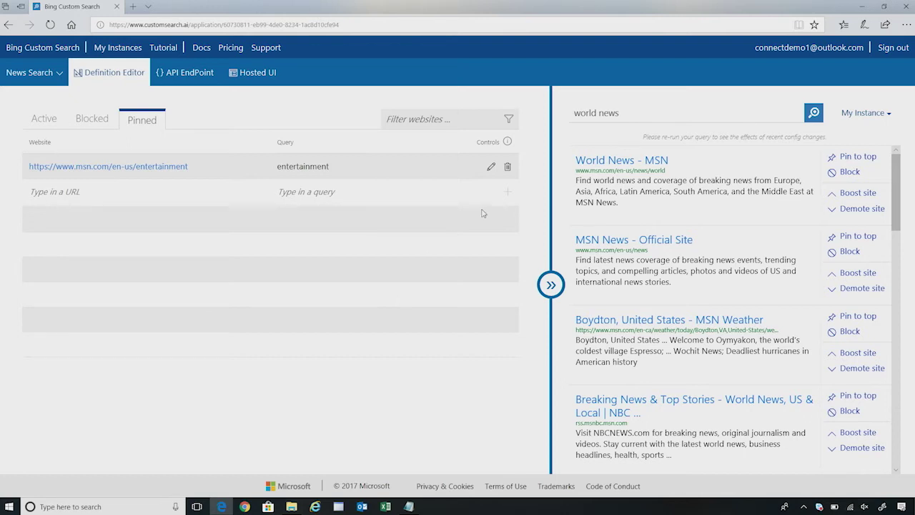
# Test the pinned result by running the preview query "entertainment".
pyautogui.moveTo(633, 113); pyautogui.dragTo(558, 116)
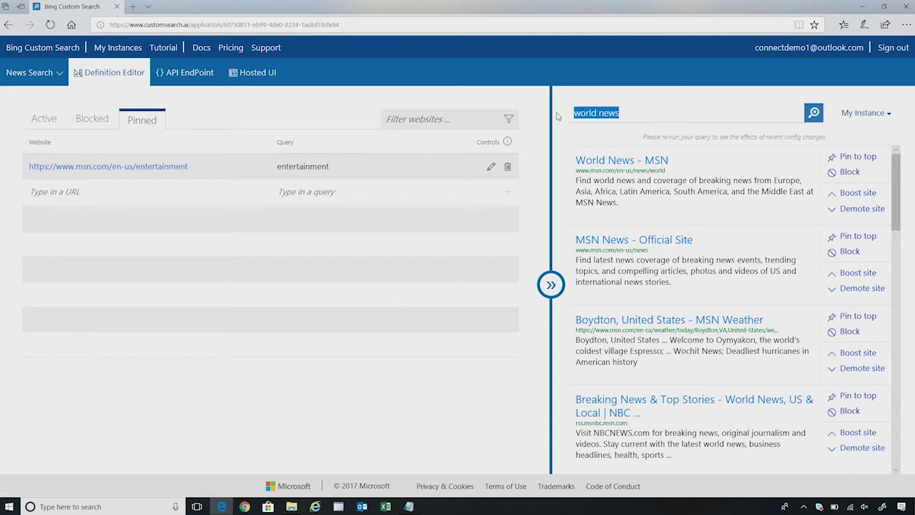
pyautogui.write('entertain')
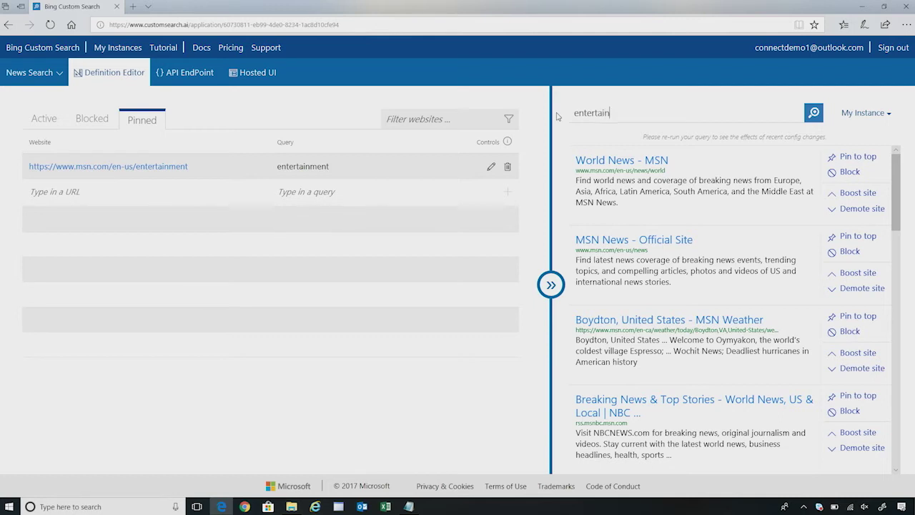
pyautogui.write('ment')
pyautogui.press('Return')
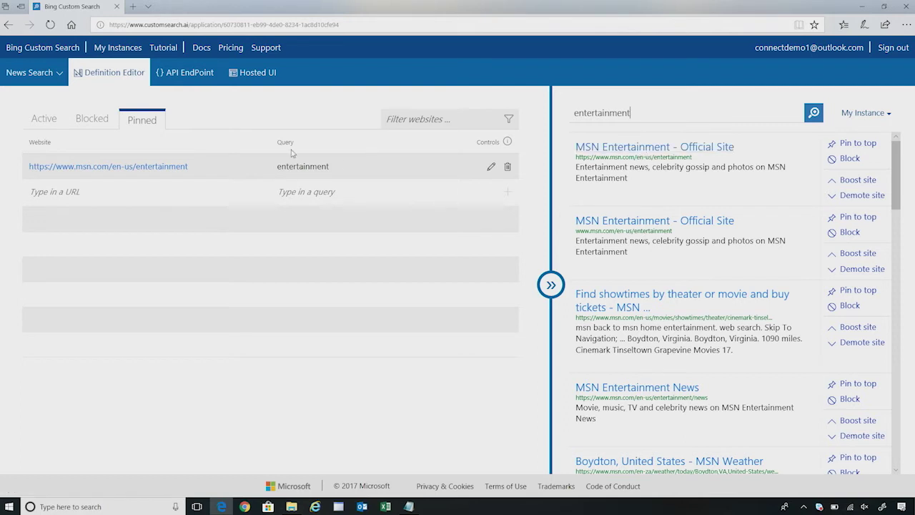
# View the blocked websites list and the management options of the News Search instance.
pyautogui.click(93, 120)
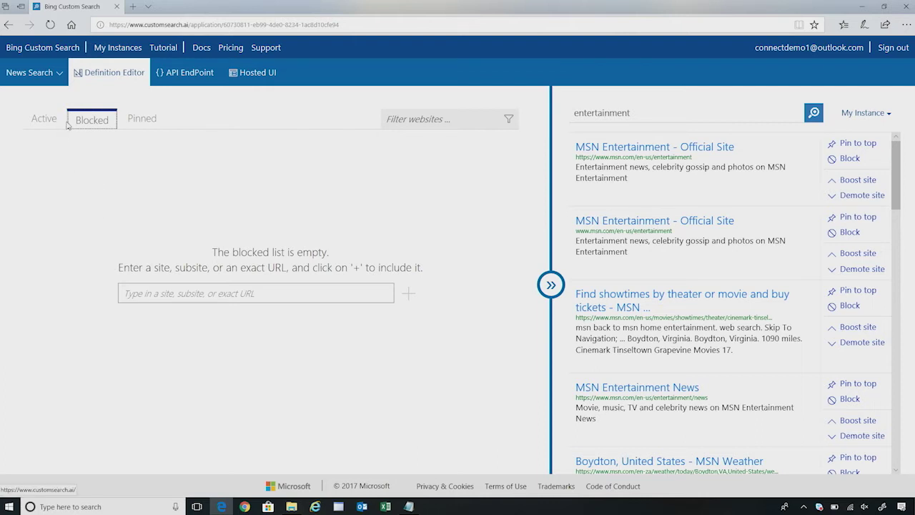
pyautogui.click(60, 77)
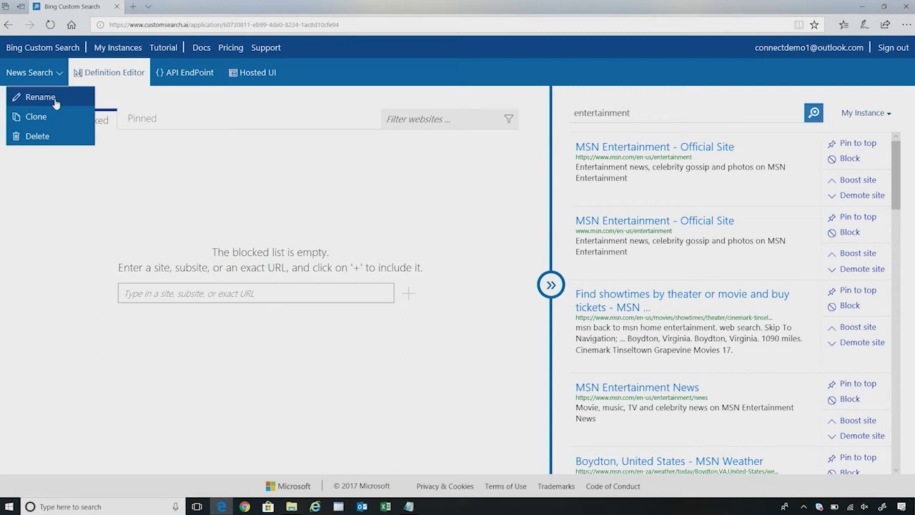
pyautogui.click(115, 191)
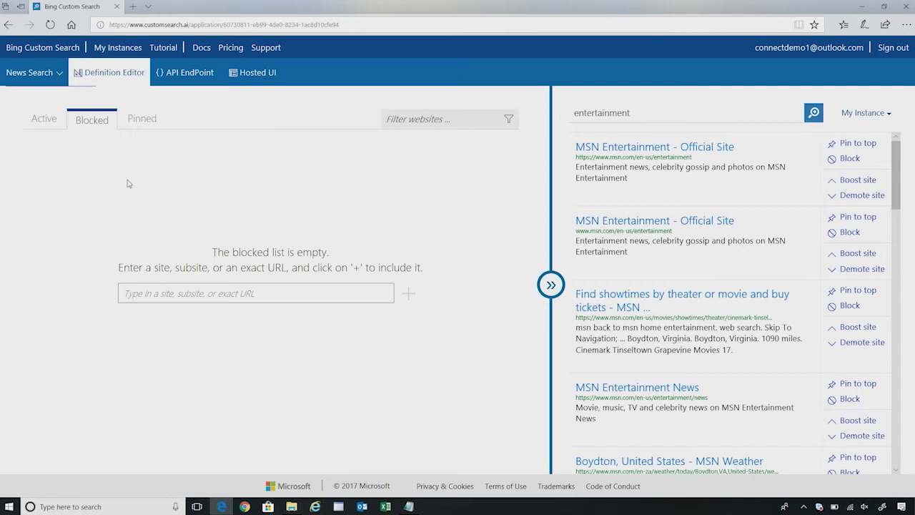
# Open the API EndPoint page and paste the subscription key from the notes file into the Subscription Key field.
pyautogui.click(171, 81)
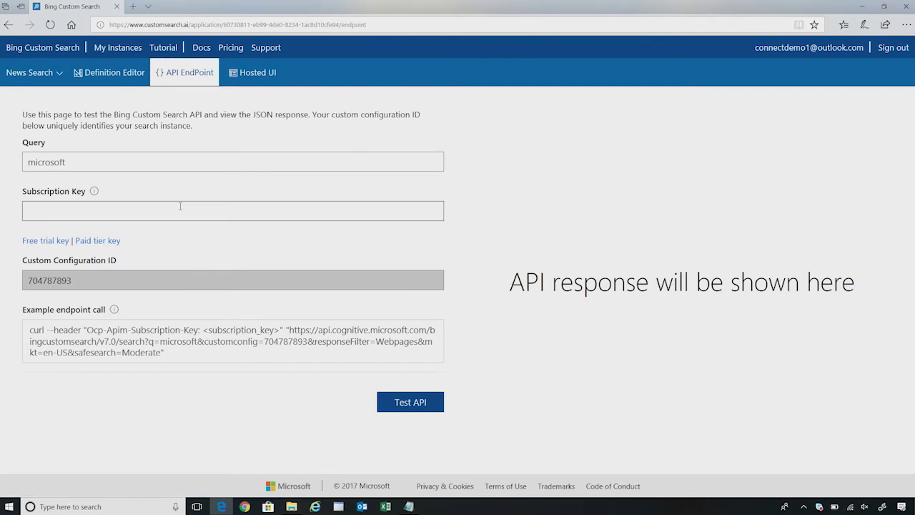
pyautogui.click(410, 506)
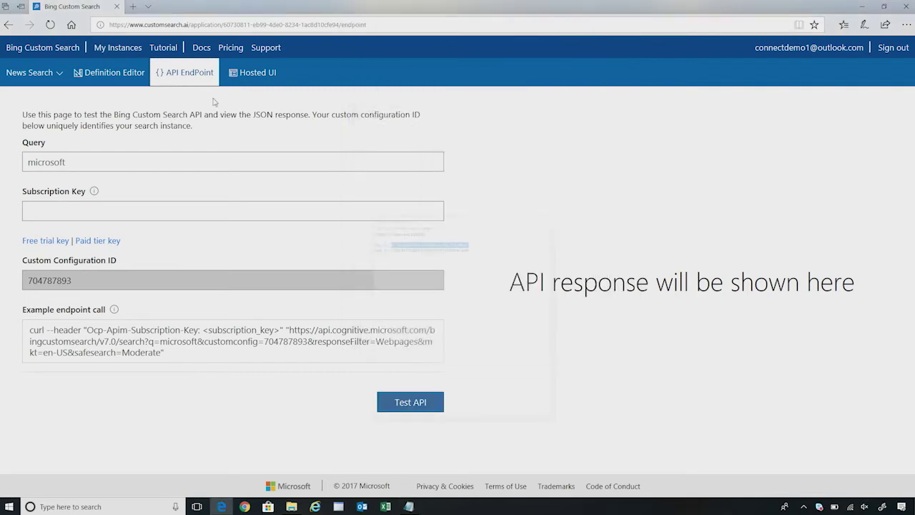
pyautogui.click(583, 6)
pyautogui.click(58, 214)
pyautogui.hotkey('ctrl', 'v')
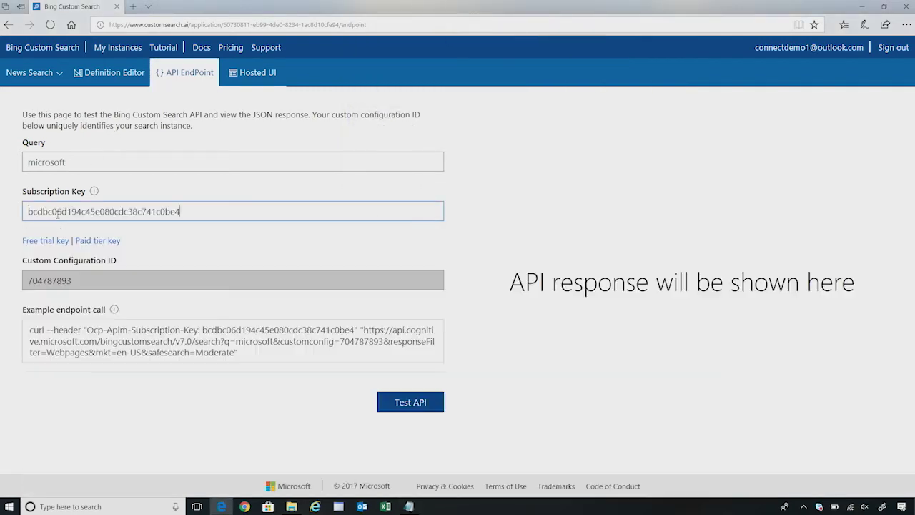
# Set the API test query to "Entertainment" and run the test for its JSON response.
pyautogui.doubleClick(24, 163)
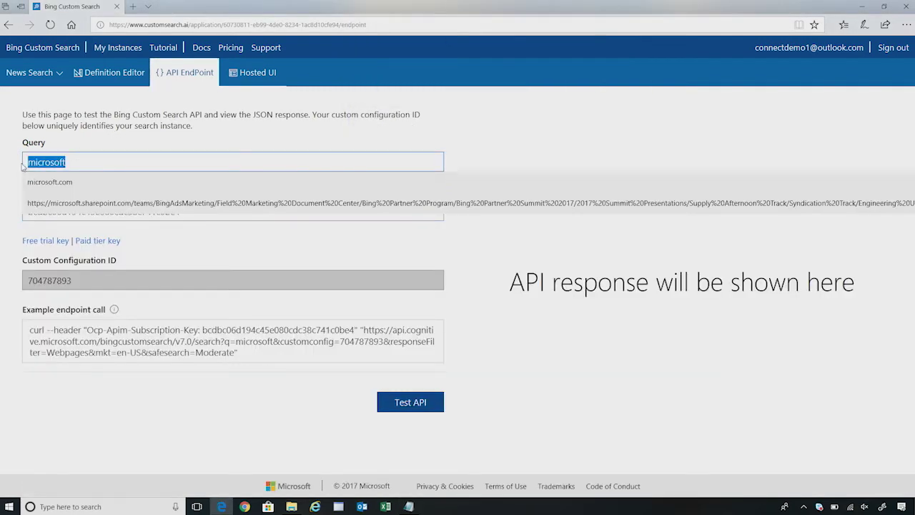
pyautogui.write('Entert')
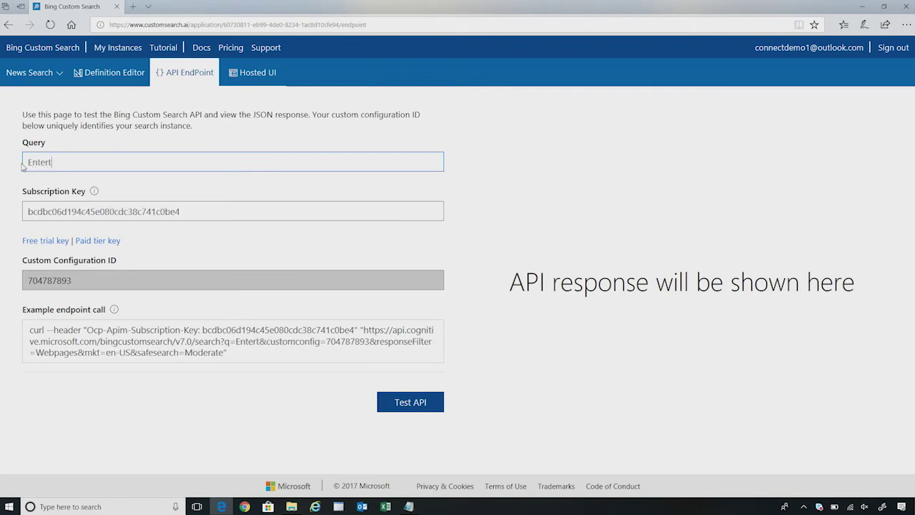
pyautogui.write('ainment')
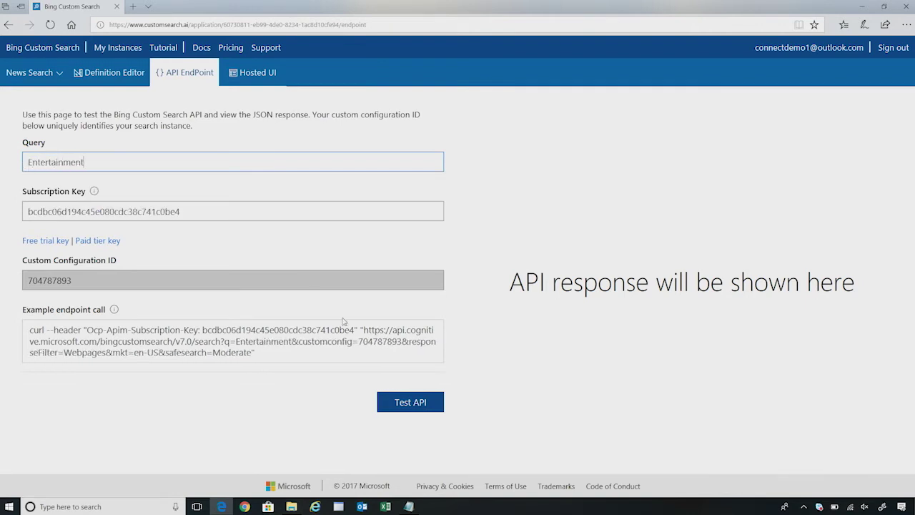
pyautogui.click(401, 409)
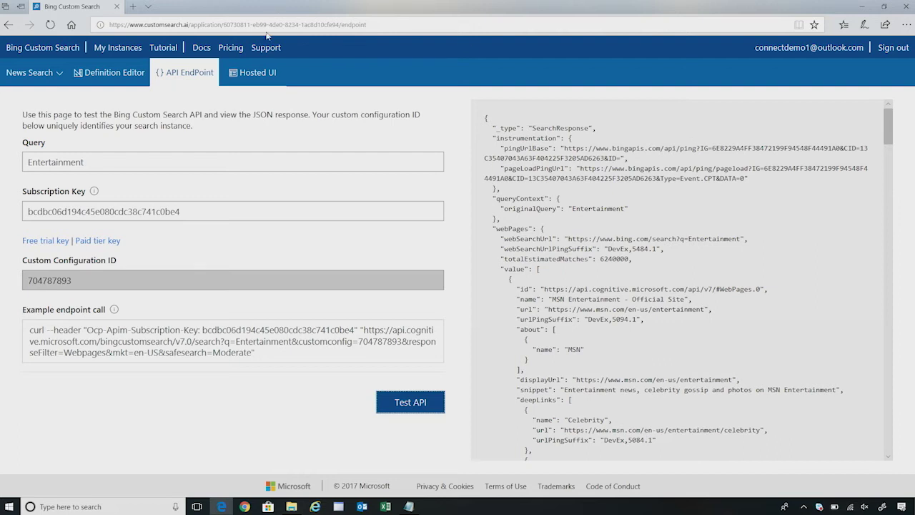
# Open the Hosted UI page, compare the layouts, and select the search box with results layout and the Classic theme.
pyautogui.click(253, 74)
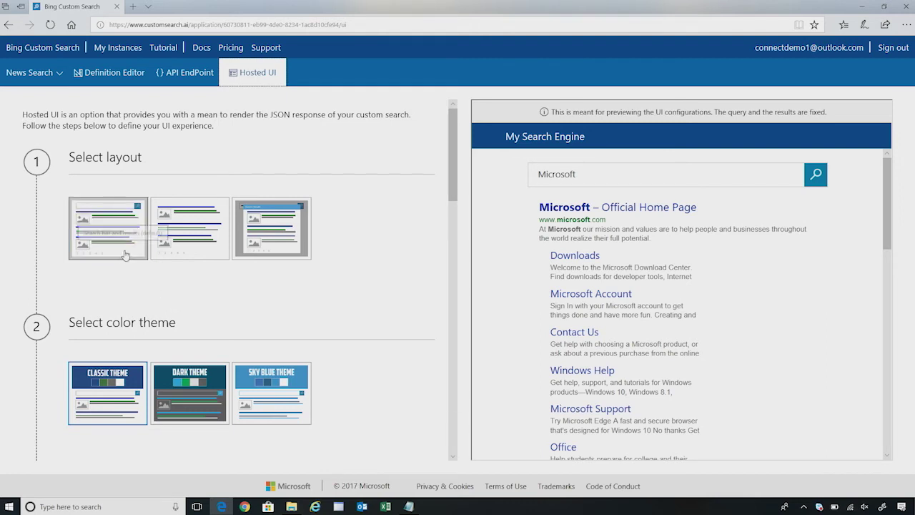
pyautogui.click(276, 256)
pyautogui.click(190, 230)
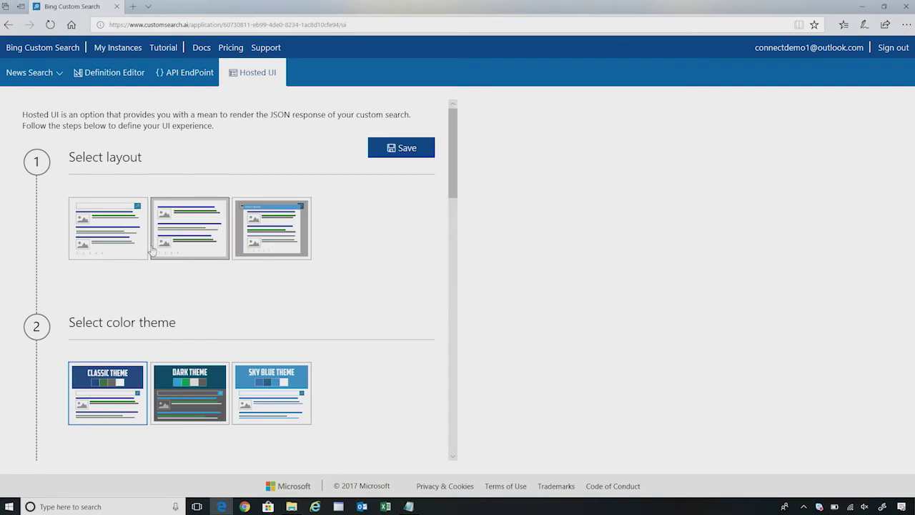
pyautogui.click(103, 248)
pyautogui.scroll(-1, 228, 306)
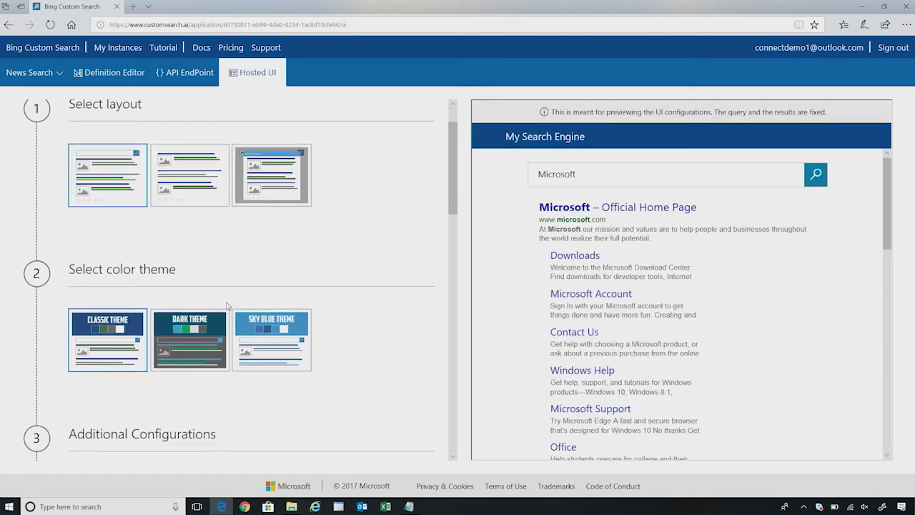
pyautogui.scroll(-1, 300, 376)
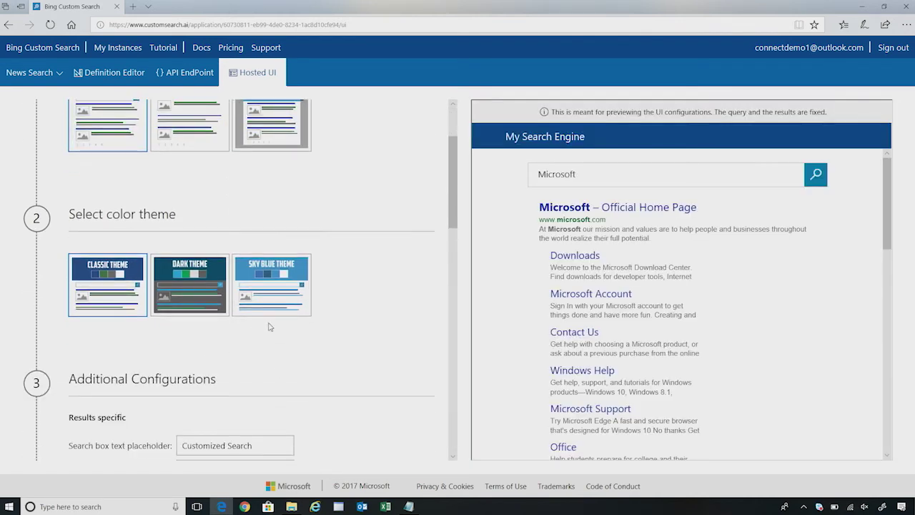
pyautogui.click(102, 292)
# Set the hosted UI's search box text placeholder to "News Search".
pyautogui.scroll(-1, 204, 360)
pyautogui.scroll(-1, 205, 361)
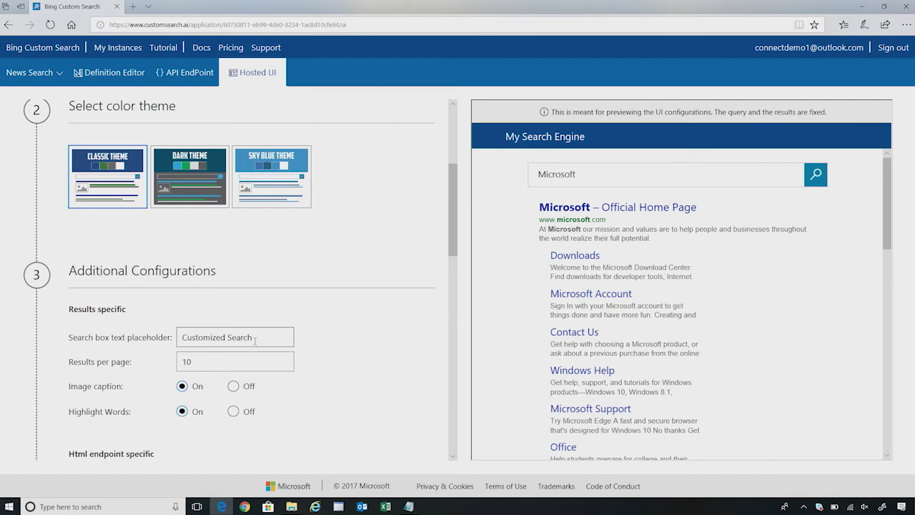
pyautogui.moveTo(274, 340); pyautogui.dragTo(161, 335)
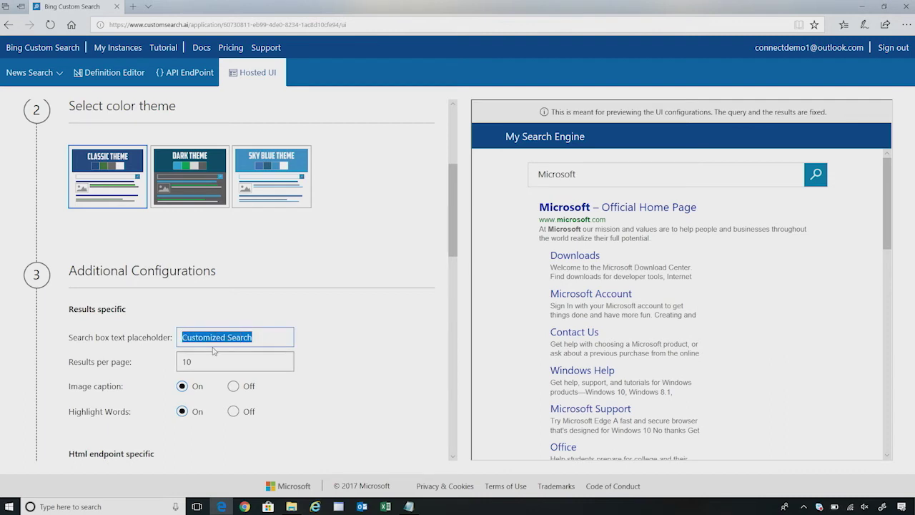
pyautogui.write('News DS')
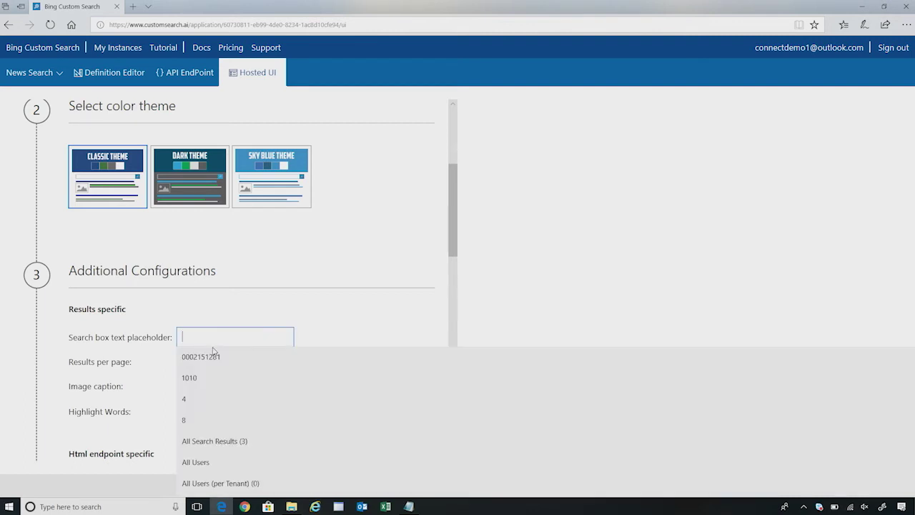
pyautogui.write('earch')
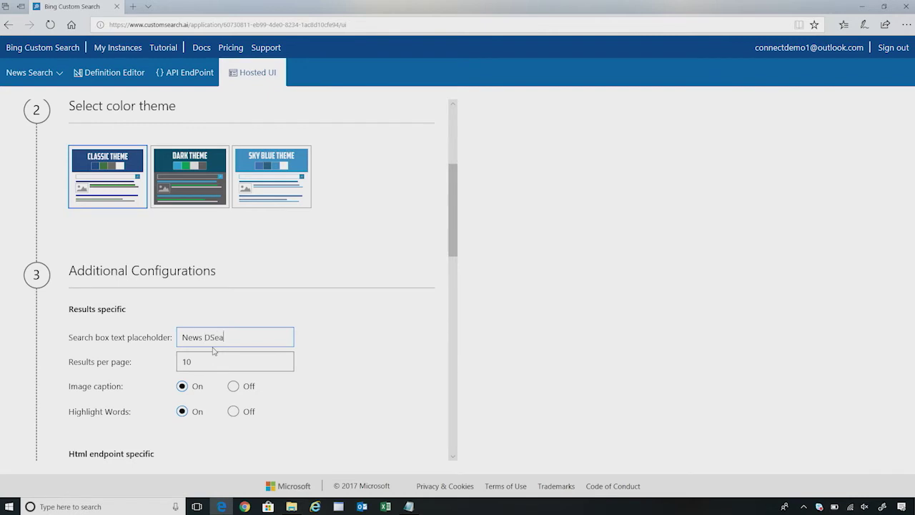
pyautogui.press('BackSpace')
pyautogui.press('BackSpace')
pyautogui.press('BackSpace')
pyautogui.press('BackSpace')
pyautogui.press('BackSpace')
pyautogui.press('BackSpace')
pyautogui.press('BackSpace')
pyautogui.write('Search')
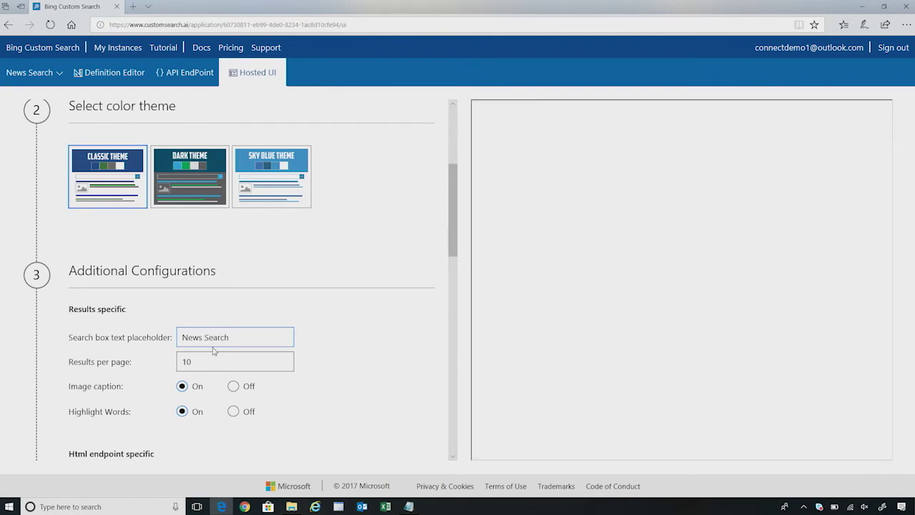
# Set the page title of the HTML endpoint to "News Search".
pyautogui.scroll(-1, 140, 365)
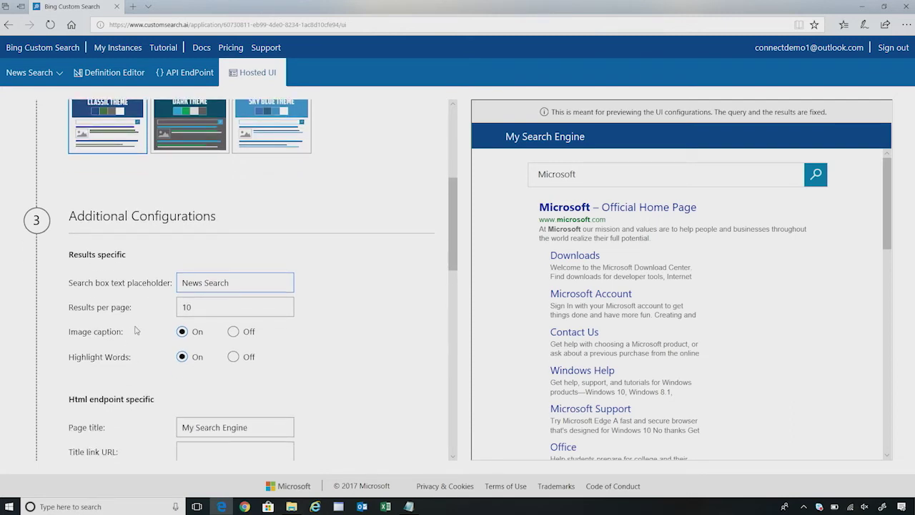
pyautogui.scroll(-2, 136, 330)
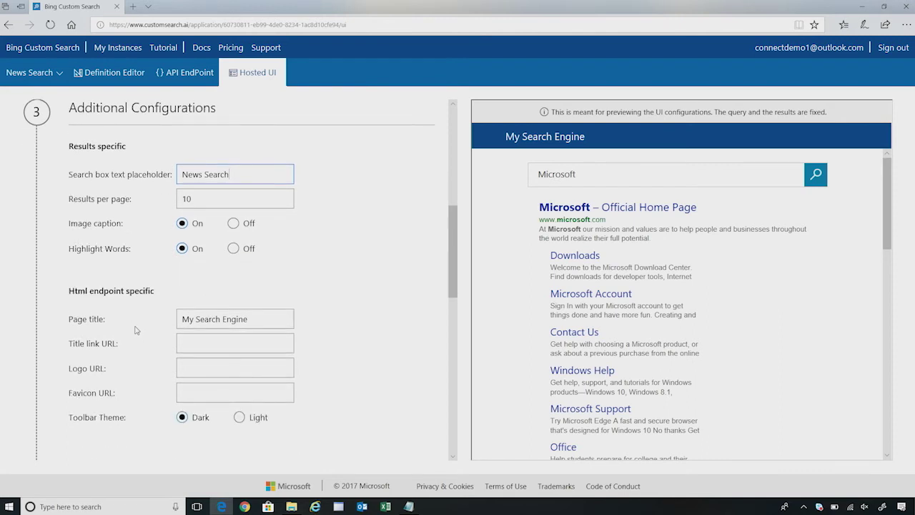
pyautogui.moveTo(259, 320); pyautogui.dragTo(173, 321)
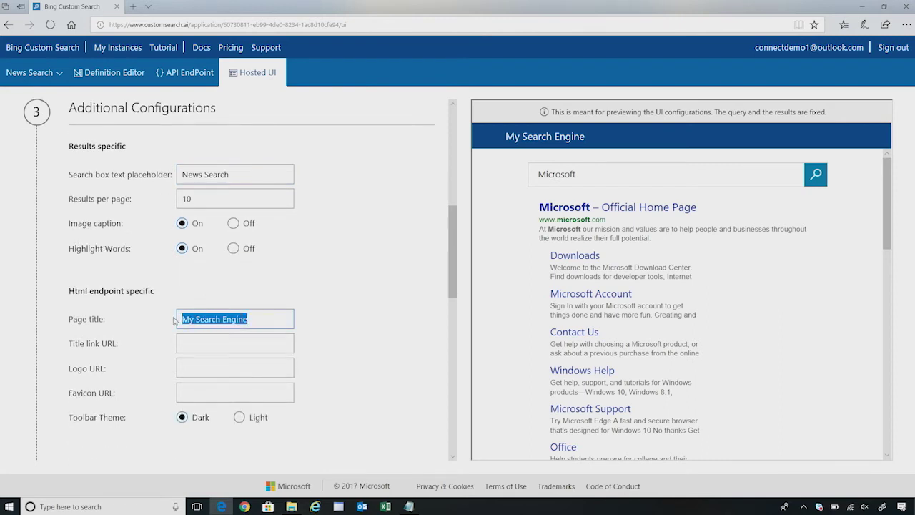
pyautogui.write('News')
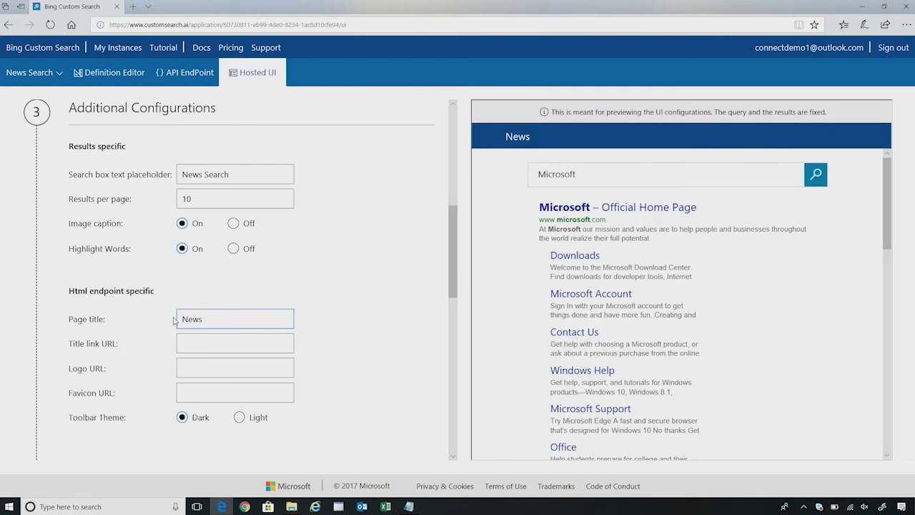
pyautogui.write(' Searc')
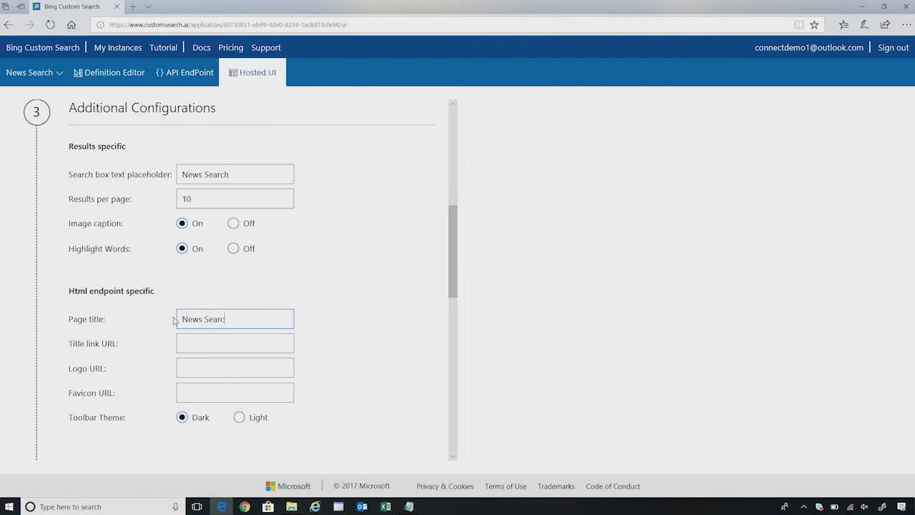
pyautogui.write('h')
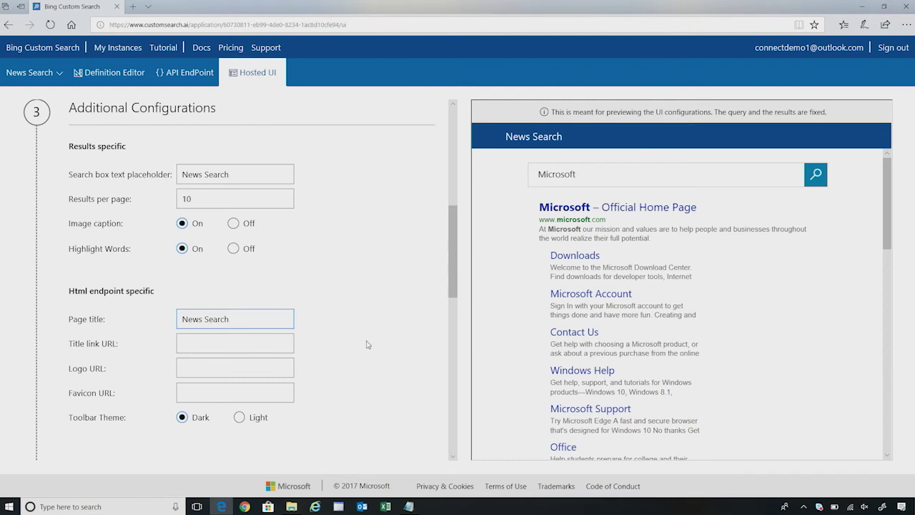
pyautogui.scroll(-1, 361, 351)
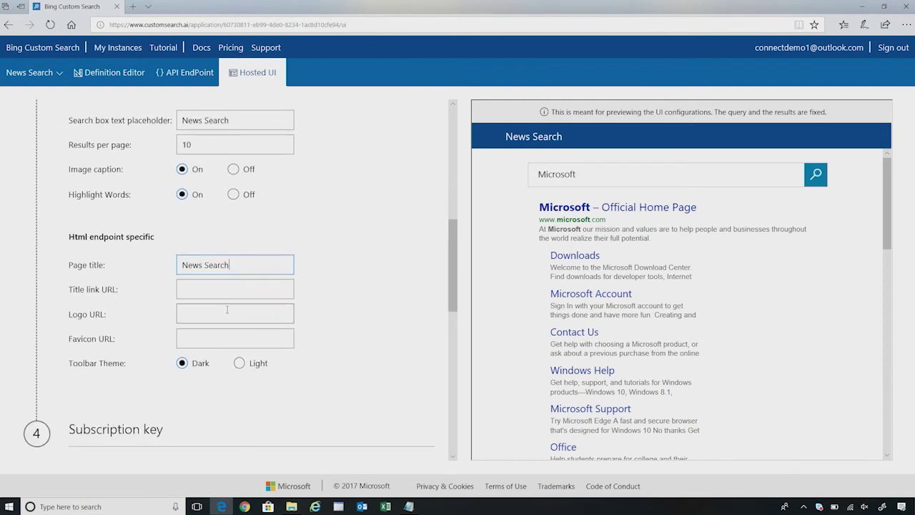
pyautogui.click(411, 506)
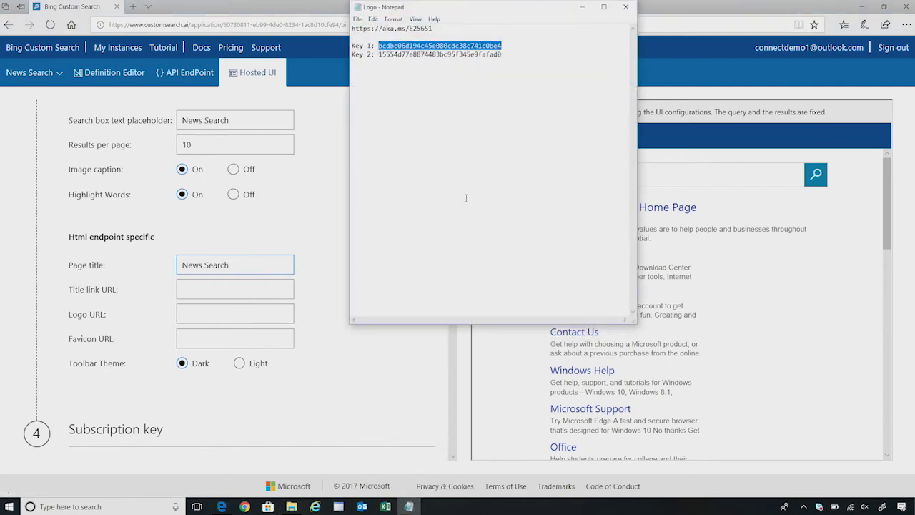
pyautogui.moveTo(442, 28); pyautogui.dragTo(346, 30)
pyautogui.hotkey('ctrl', 'c')
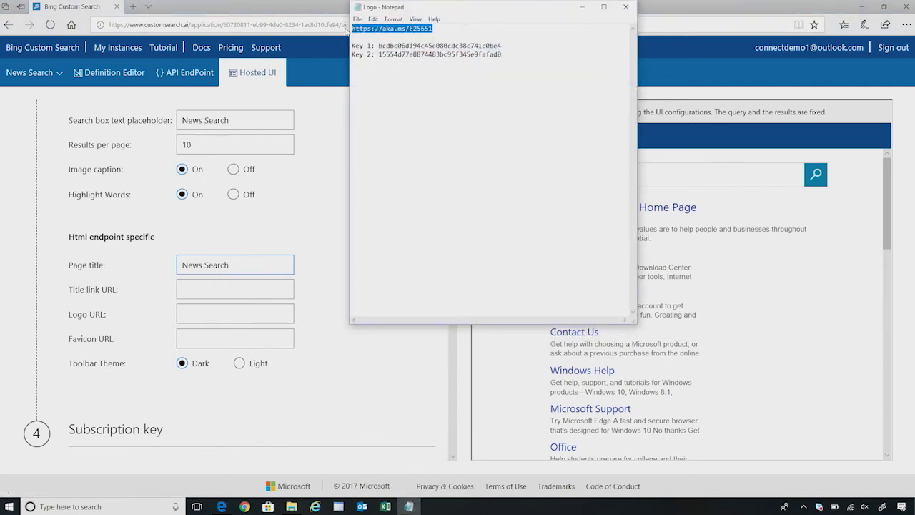
pyautogui.click(318, 184)
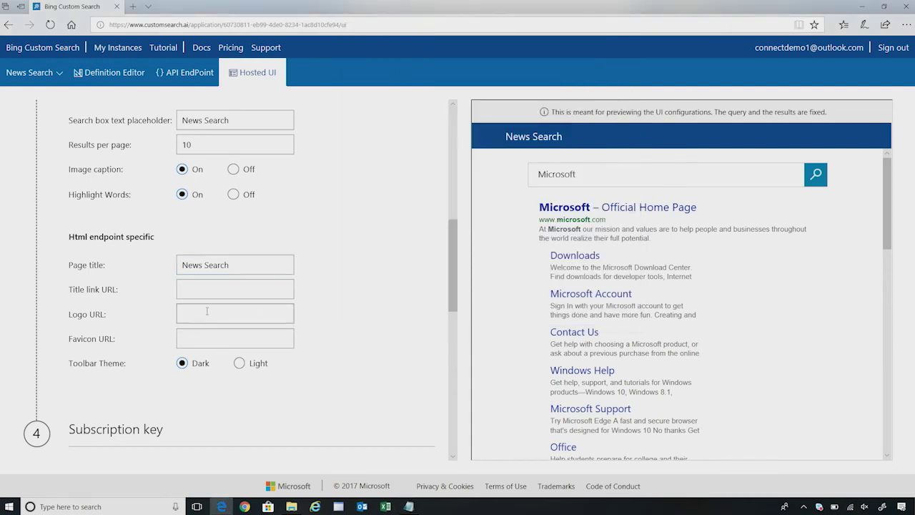
pyautogui.click(207, 310)
pyautogui.hotkey('ctrl', 'v')
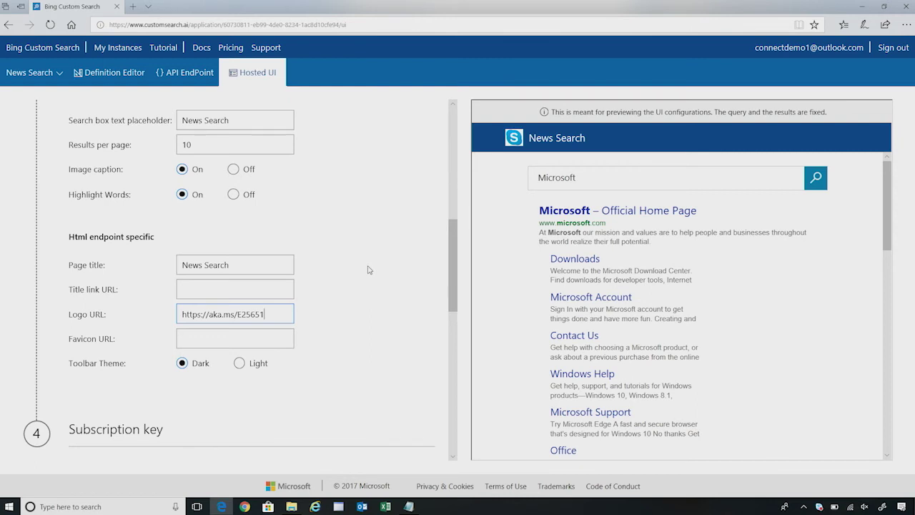
# Preview the Light toolbar theme and switch the toolbar theme back to Dark.
pyautogui.scroll(-1, 357, 273)
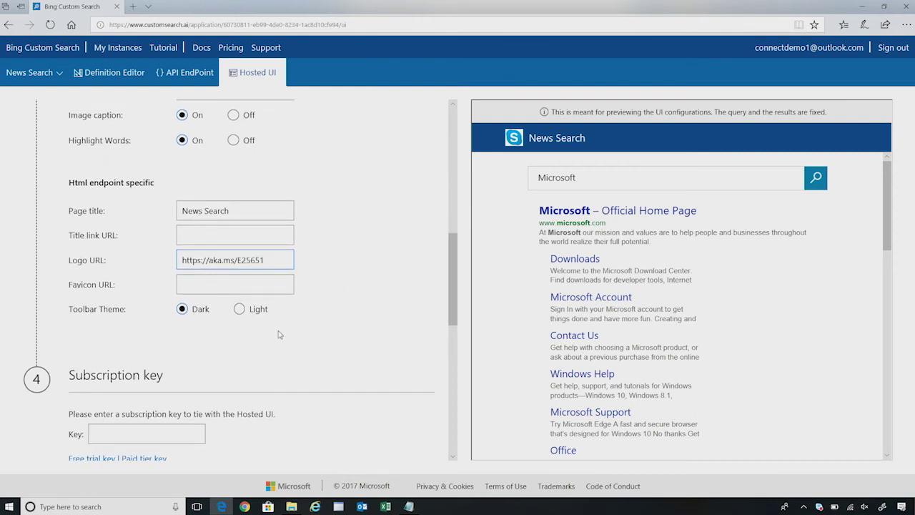
pyautogui.click(239, 310)
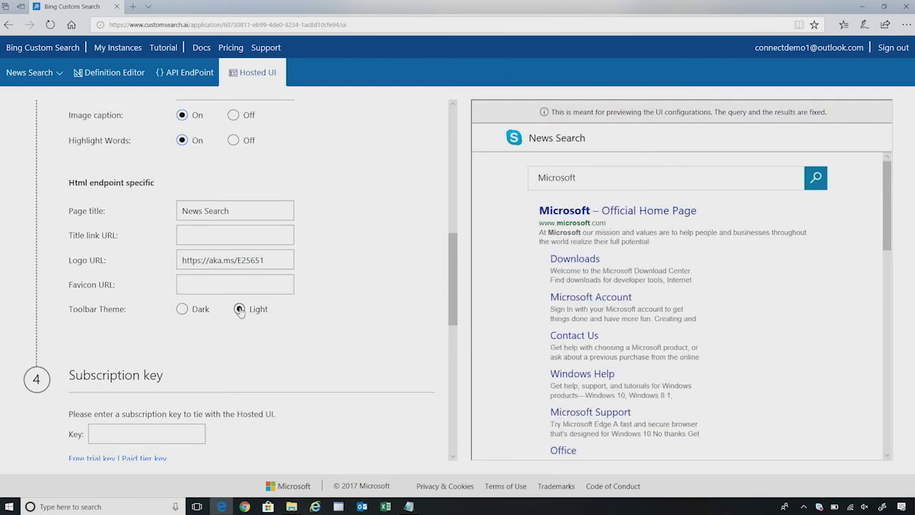
pyautogui.click(182, 312)
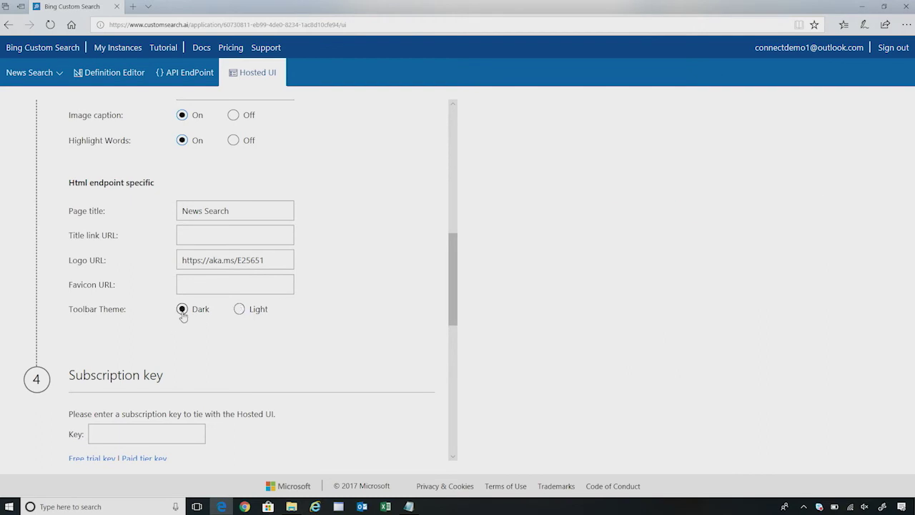
# Copy the first subscription key from the Notepad notes file into the Hosted UI's Key field and save the configuration.
pyautogui.scroll(-2, 181, 315)
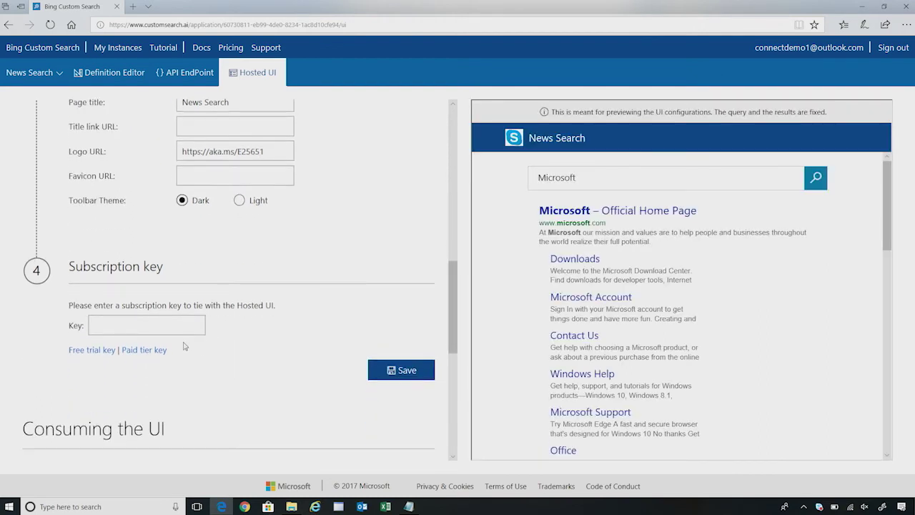
pyautogui.click(170, 331)
pyautogui.click(280, 281)
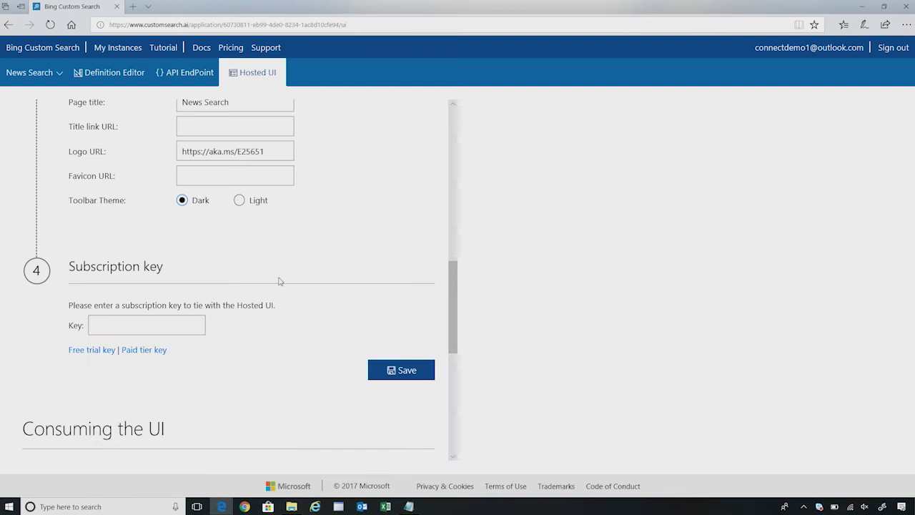
pyautogui.click(408, 506)
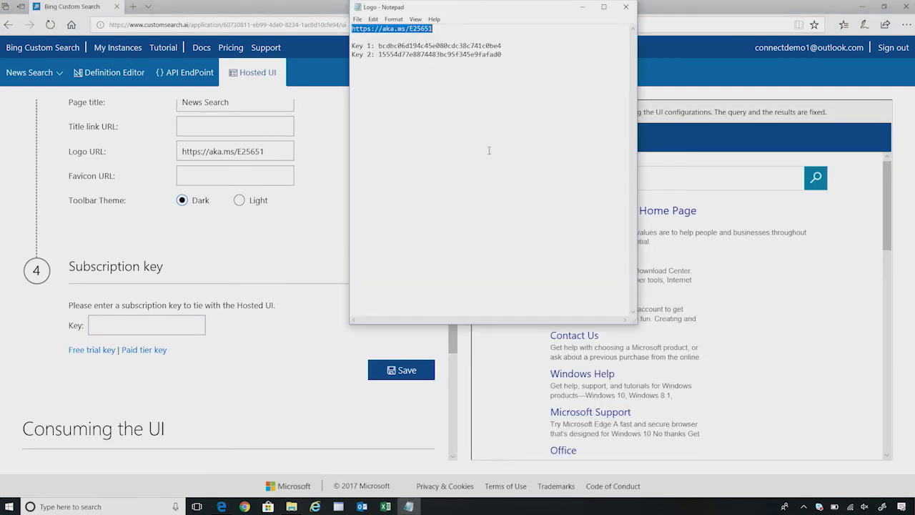
pyautogui.moveTo(502, 46); pyautogui.dragTo(374, 46)
pyautogui.hotkey('ctrl', 'c')
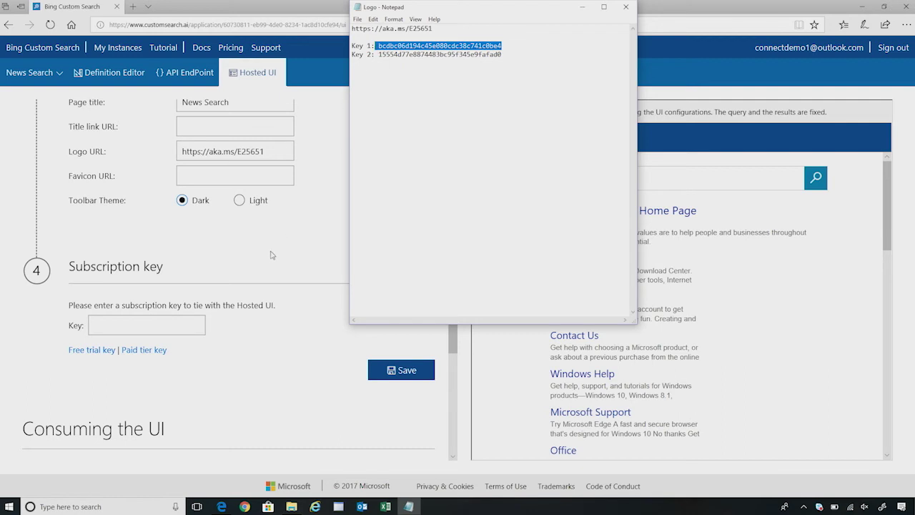
pyautogui.click(149, 323)
pyautogui.click(149, 324)
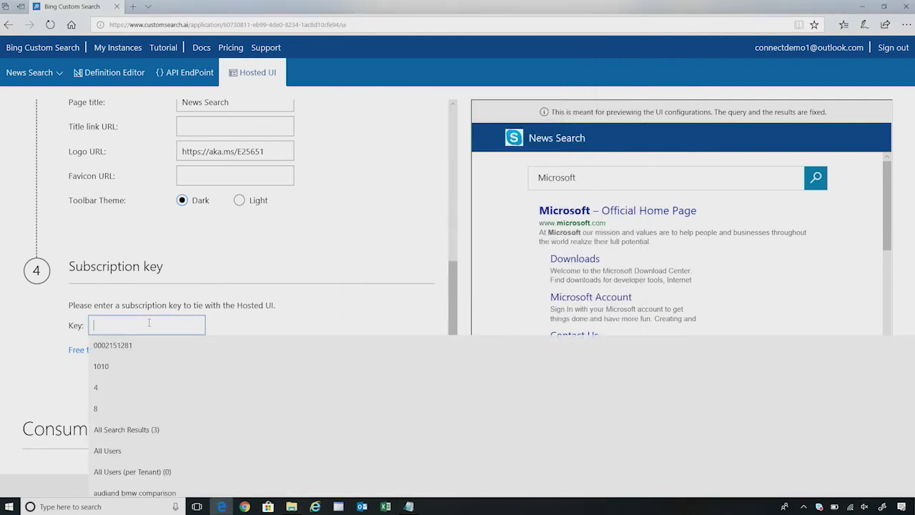
pyautogui.hotkey('ctrl', 'v')
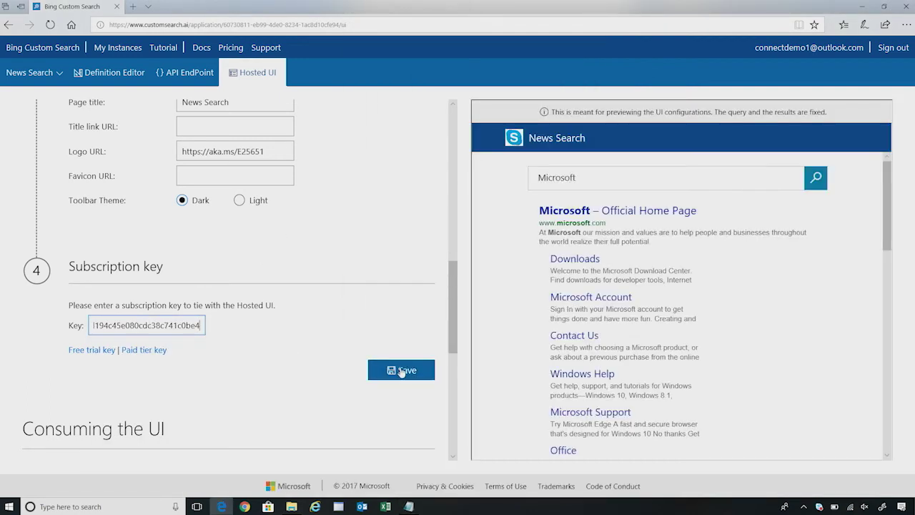
pyautogui.click(401, 371)
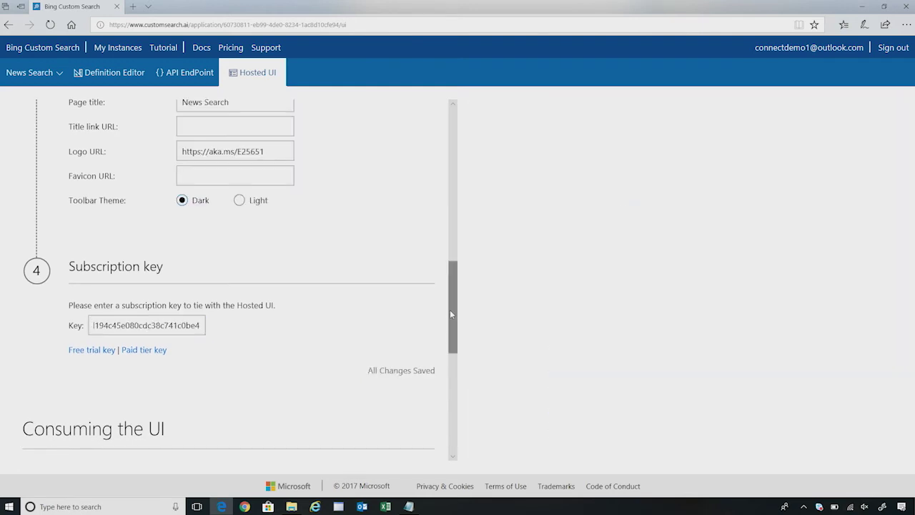
# Review the Consuming the UI section, examining the JavaScript snippet and the HTML endpoint option.
pyautogui.moveTo(451, 313); pyautogui.dragTo(456, 390)
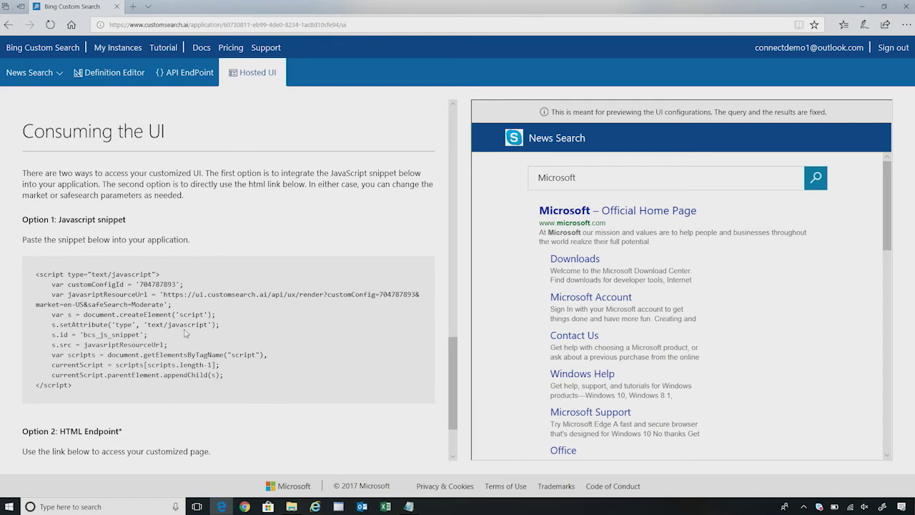
pyautogui.moveTo(112, 294); pyautogui.dragTo(258, 352)
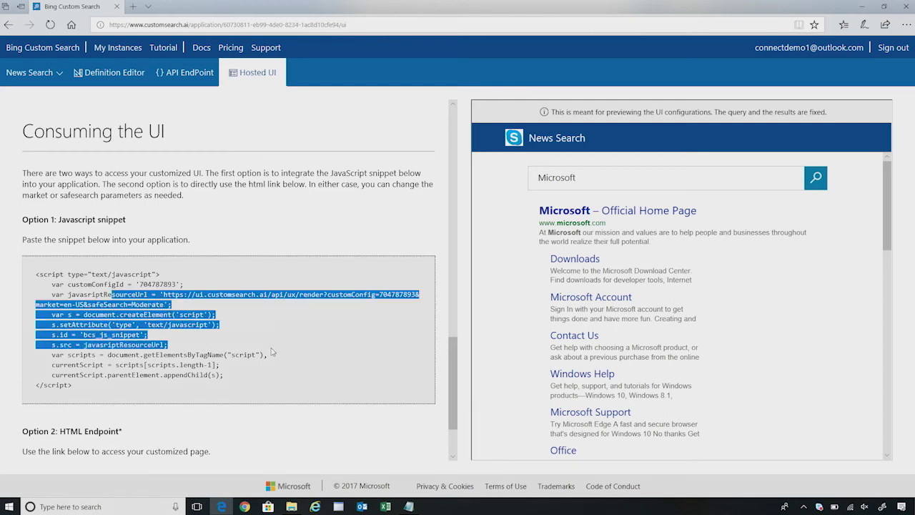
pyautogui.click(272, 352)
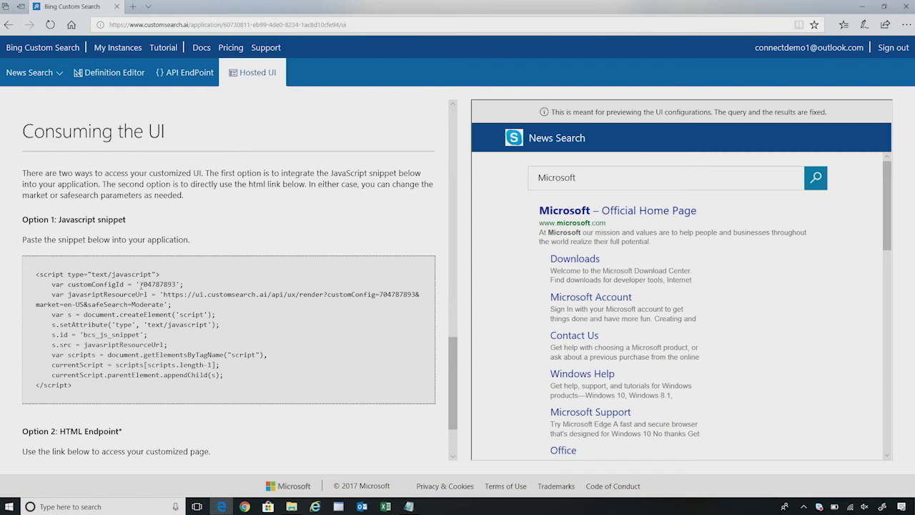
pyautogui.scroll(-2, 290, 423)
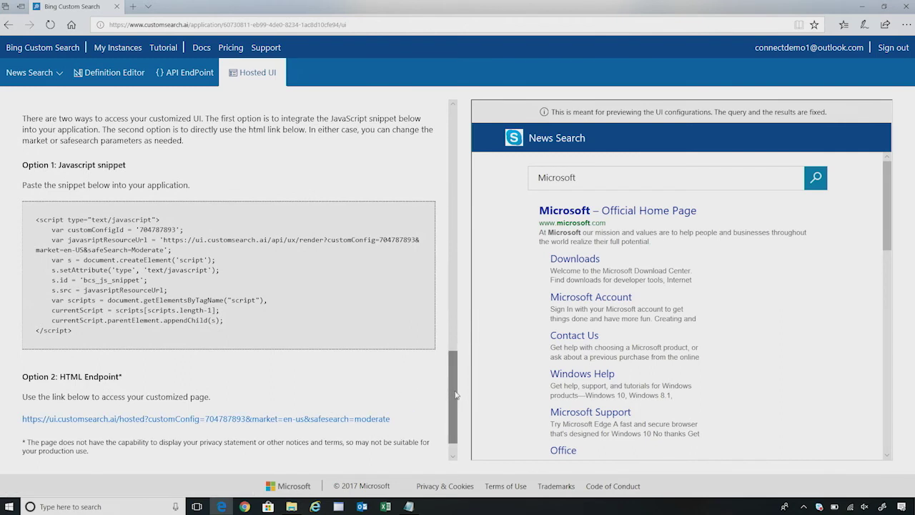
pyautogui.moveTo(456, 395); pyautogui.dragTo(457, 395)
pyautogui.moveTo(456, 395); pyautogui.dragTo(458, 411)
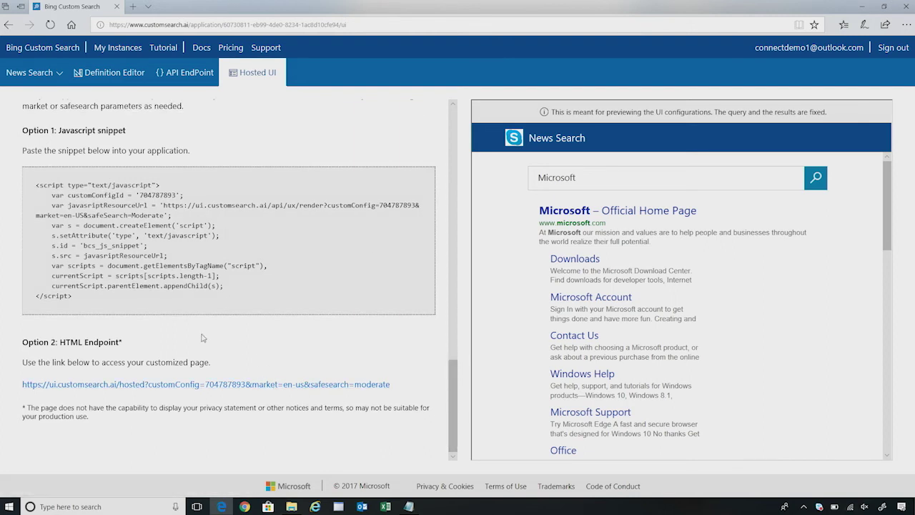
# Open the hosted search page through its HTML endpoint link and search it for "Entertainment".
pyautogui.click(212, 386)
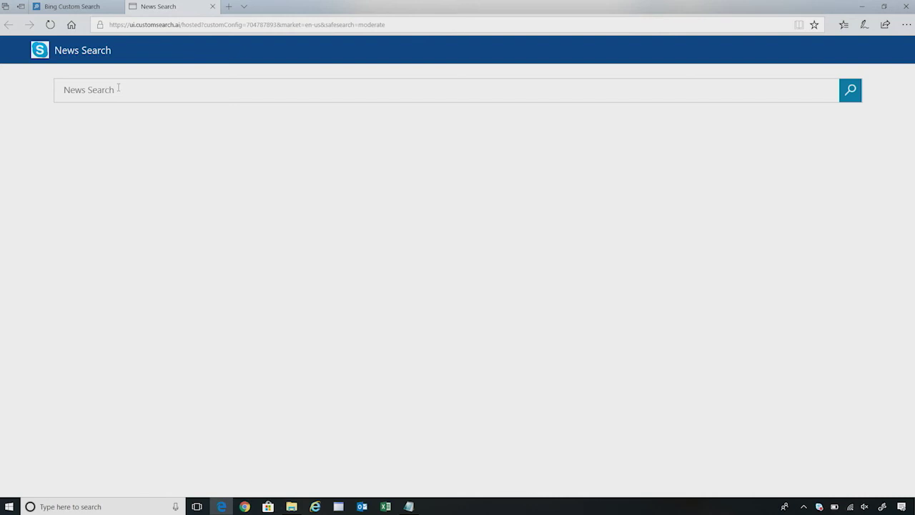
pyautogui.click(118, 88)
pyautogui.write('Entertainment')
pyautogui.press('Return')
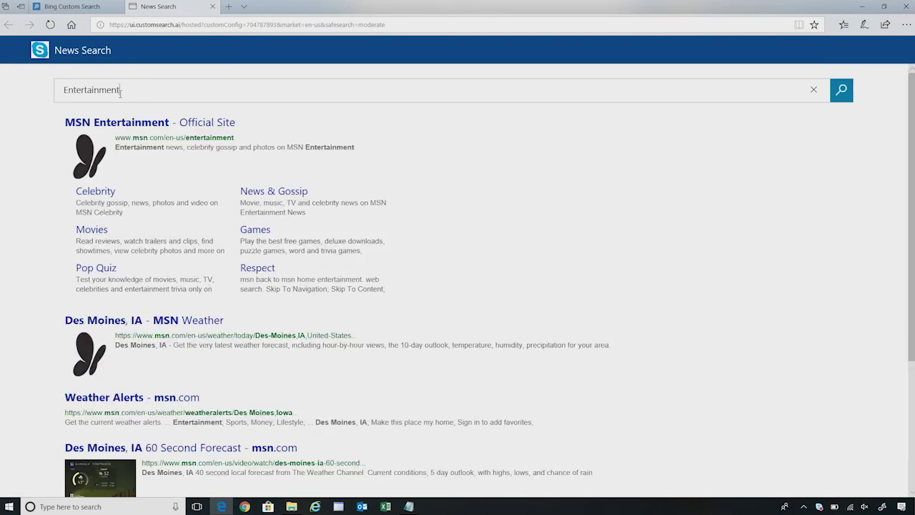